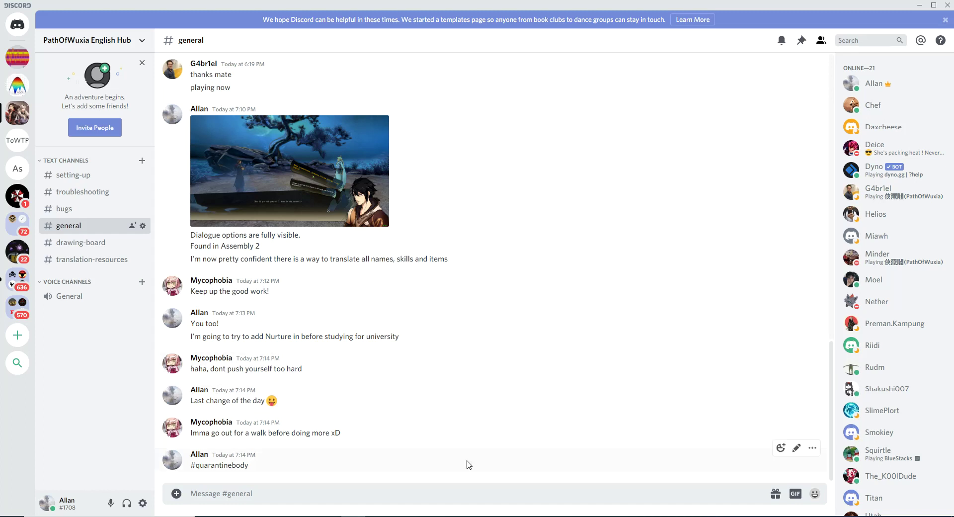
Close both leftover Unity Assets Bundle Extractor windows from their taskbar thumbnails
mouse_move(450, 516)
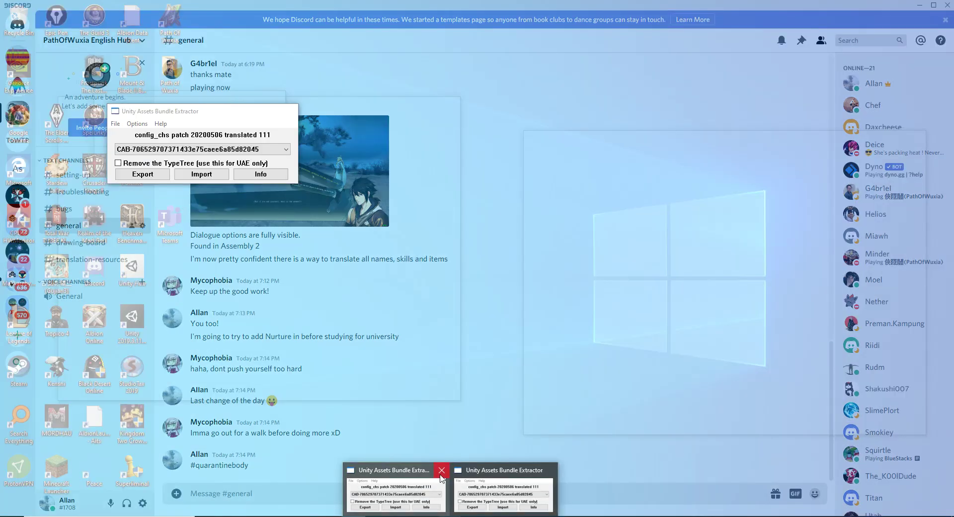
left_click(441, 471)
left_click(494, 477)
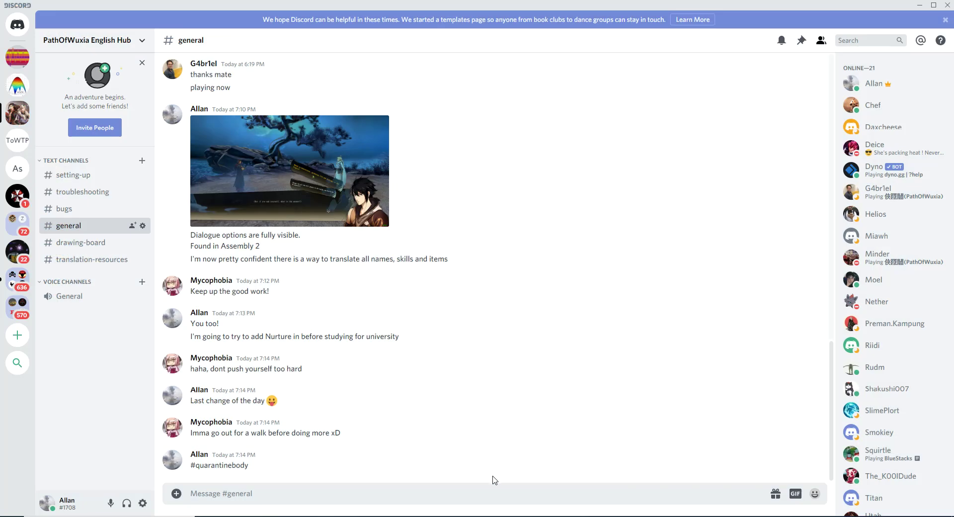
mouse_move(475, 515)
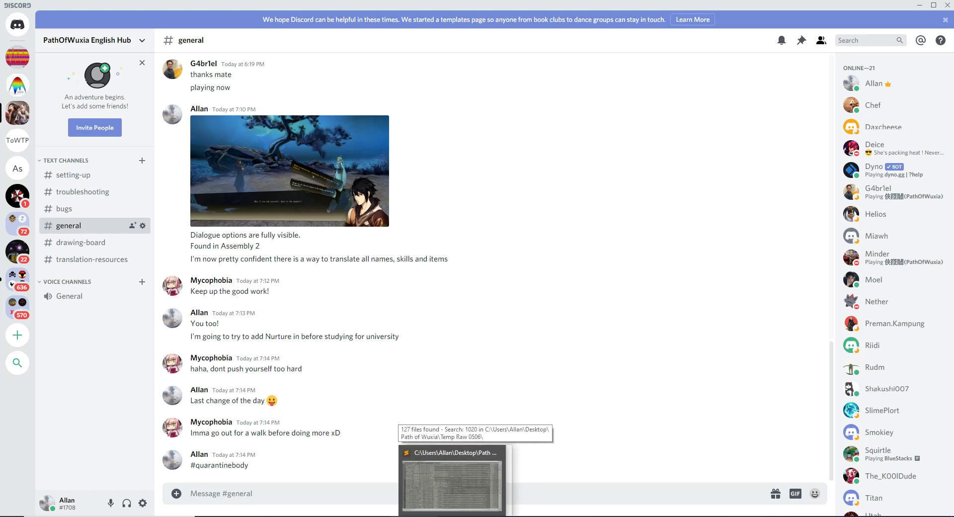
mouse_move(256, 515)
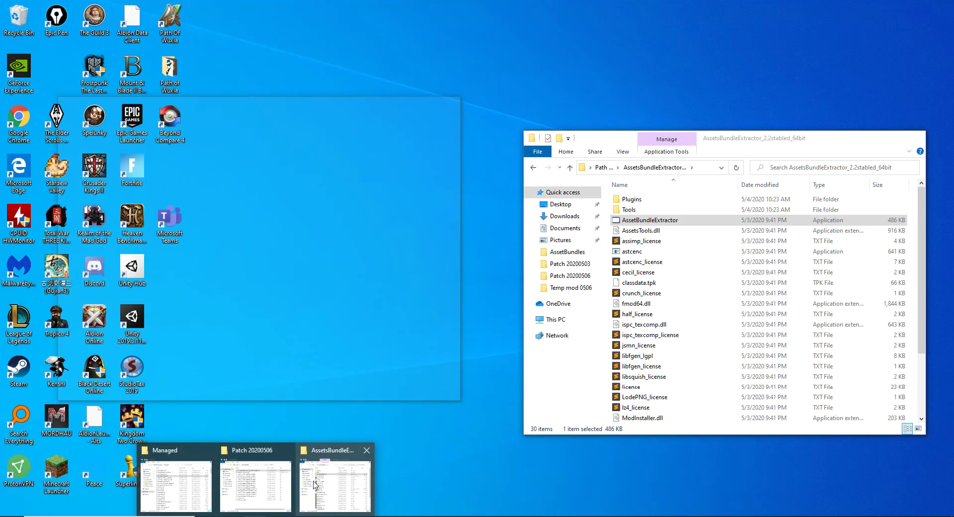
Launch AssetBundleExtractor from the AssetsBundleExtractor_2.2stabled_64bit folder in Path of Wuxia
left_click(314, 485)
left_click(602, 167)
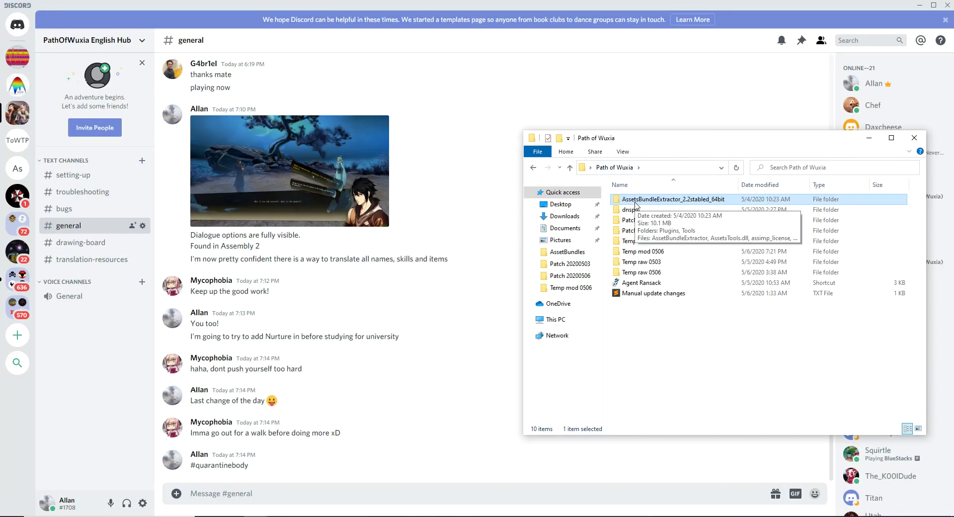
double_click(640, 201)
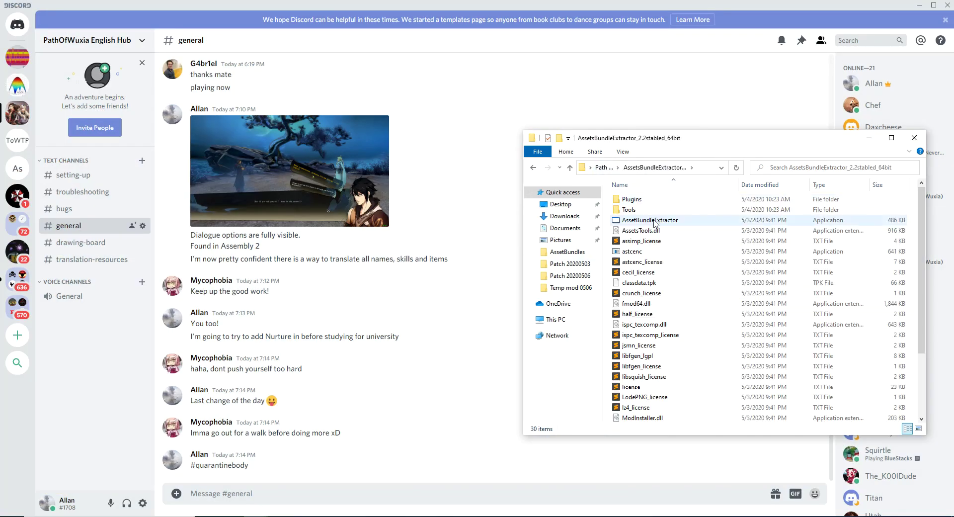
left_click(648, 221)
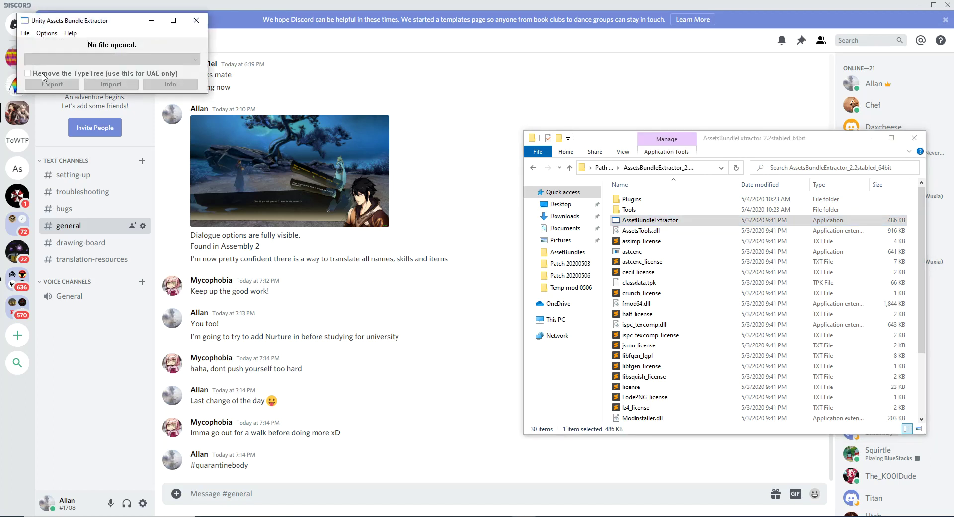
Open the config_chs patch 20200506 translated 111 bundle file
left_click(24, 33)
left_click(43, 45)
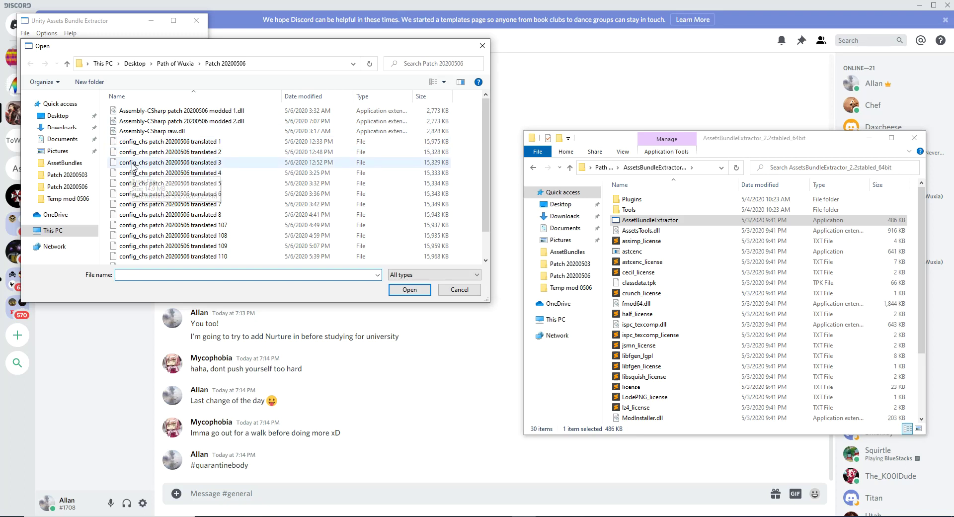
scroll(132, 199, "down", 1)
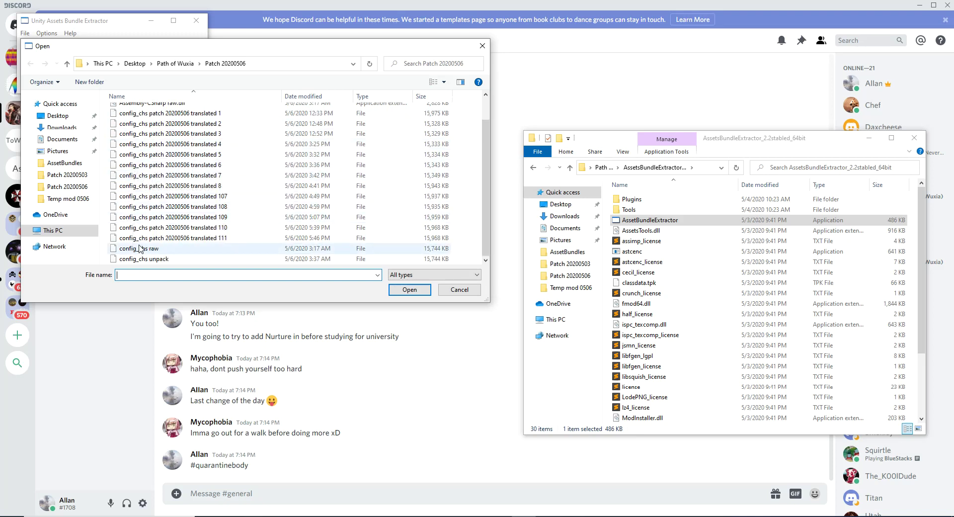
left_click(240, 237)
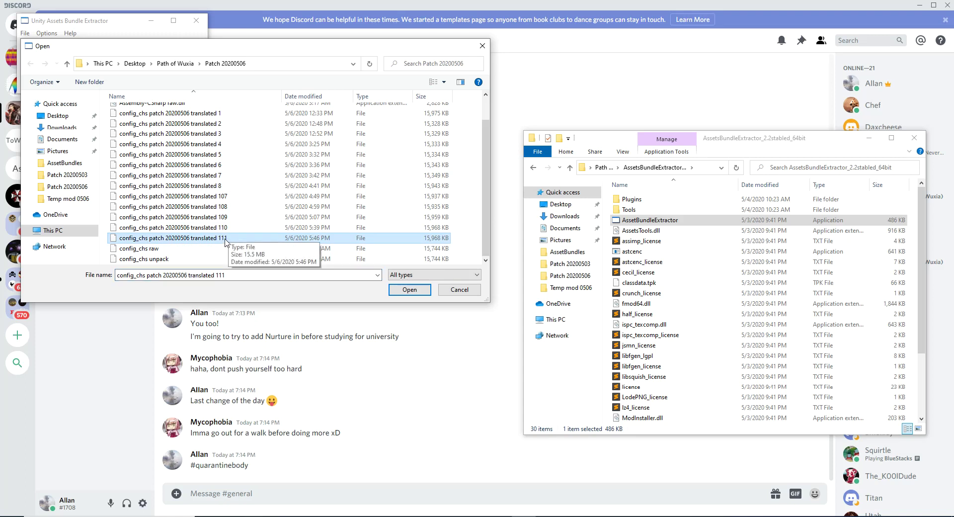
double_click(159, 242)
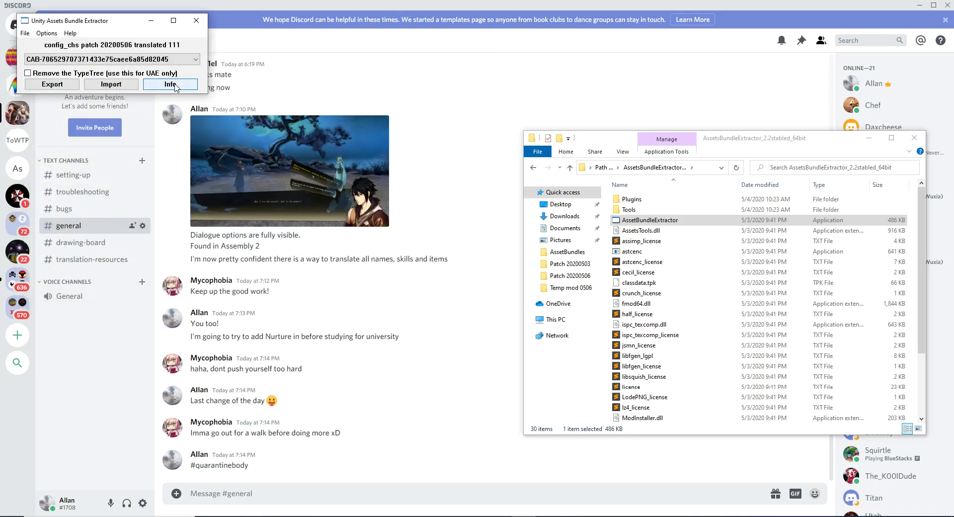
List the bundle's assets, sort them by Name, and select Nurturance
left_click(175, 86)
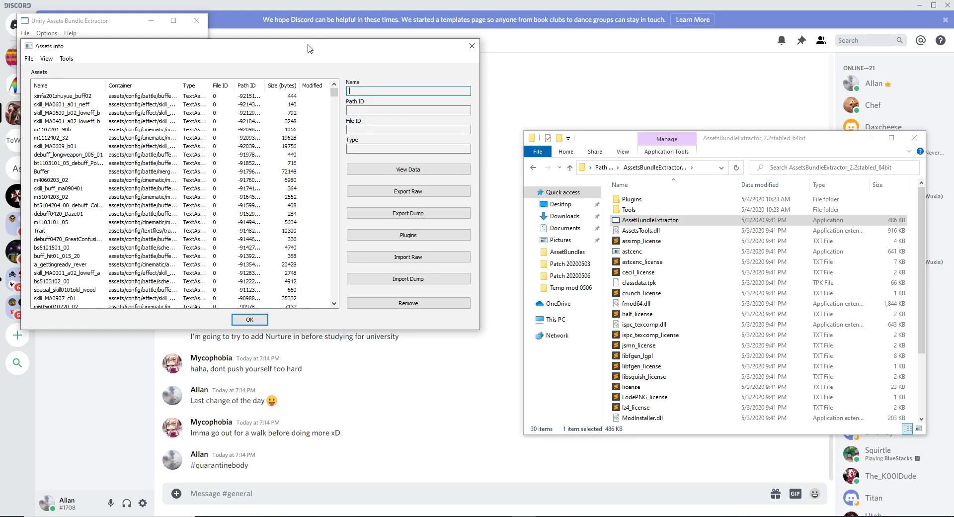
left_click_drag(309, 48, 541, 102)
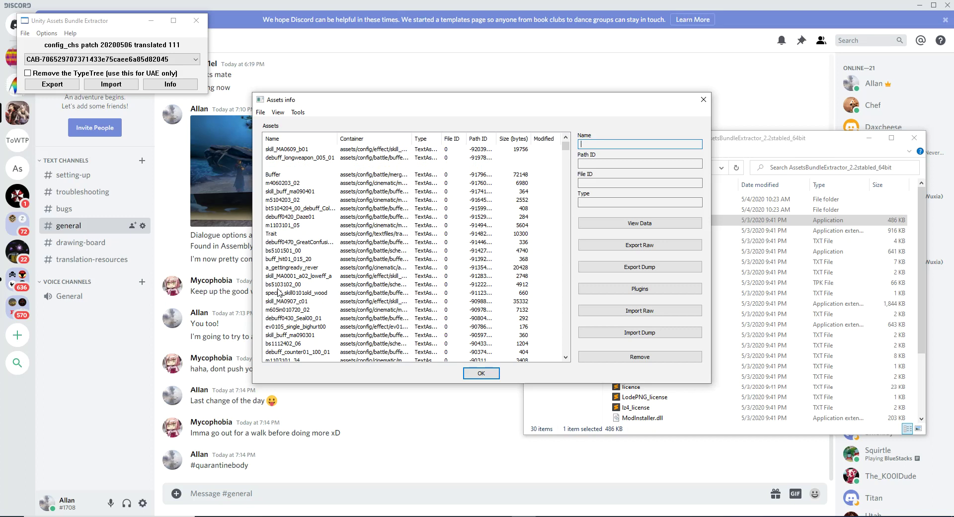
left_click(291, 140)
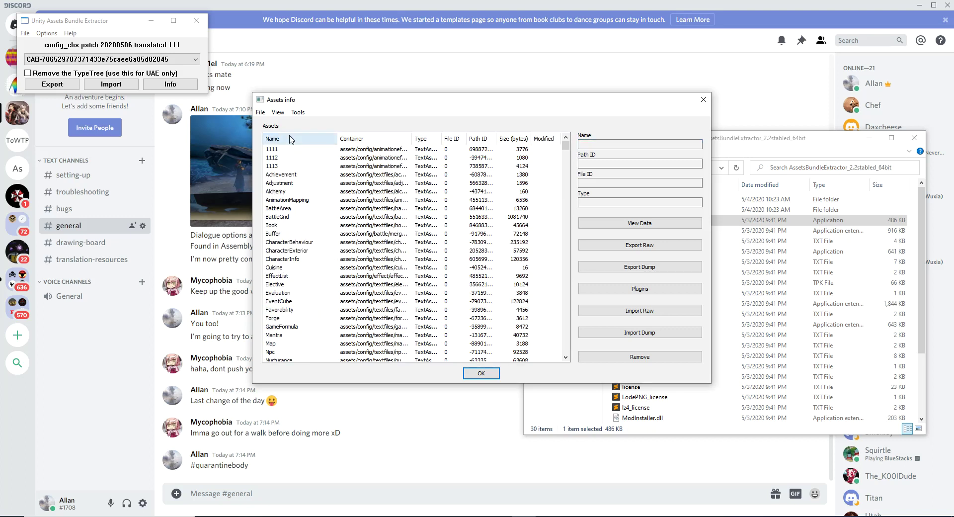
scroll(282, 331, "down", 1)
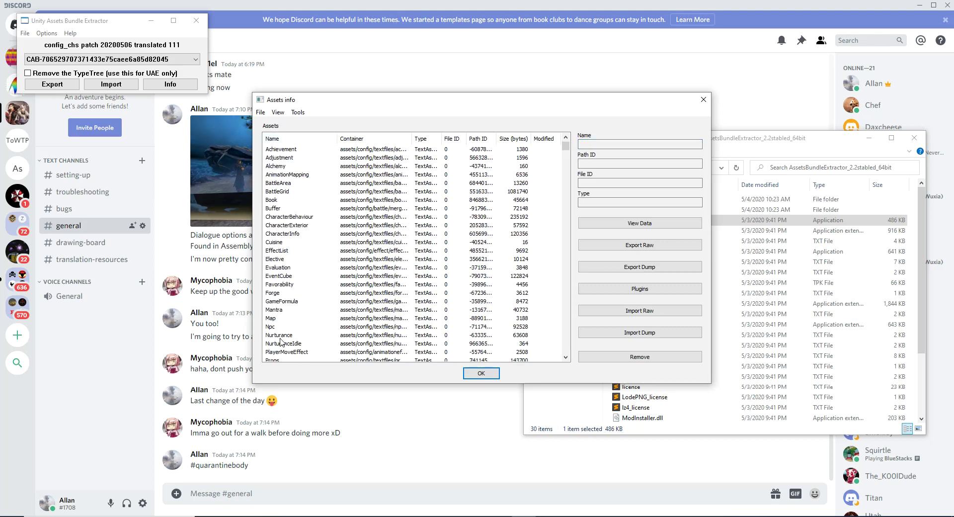
left_click(280, 335)
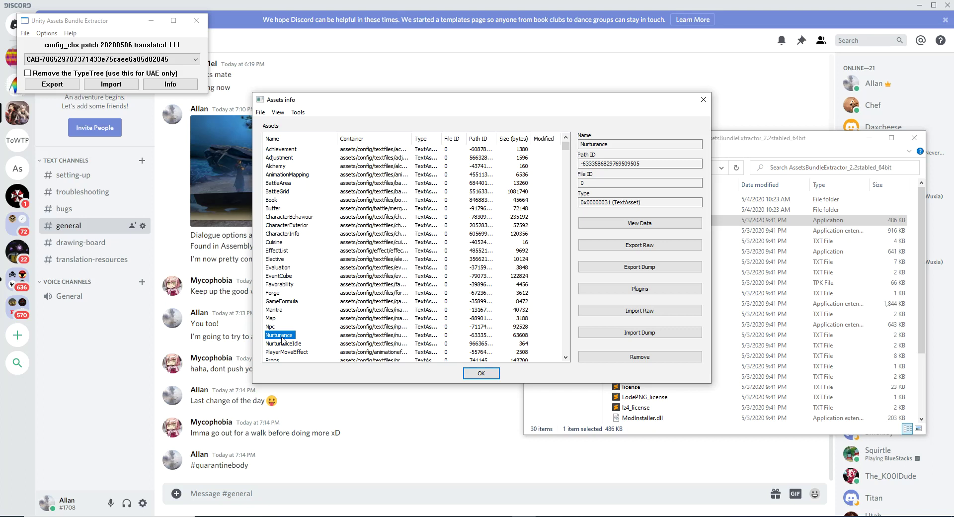
Export Nurturance to .txt in Temp mod 0506, replacing the existing file
left_click(589, 292)
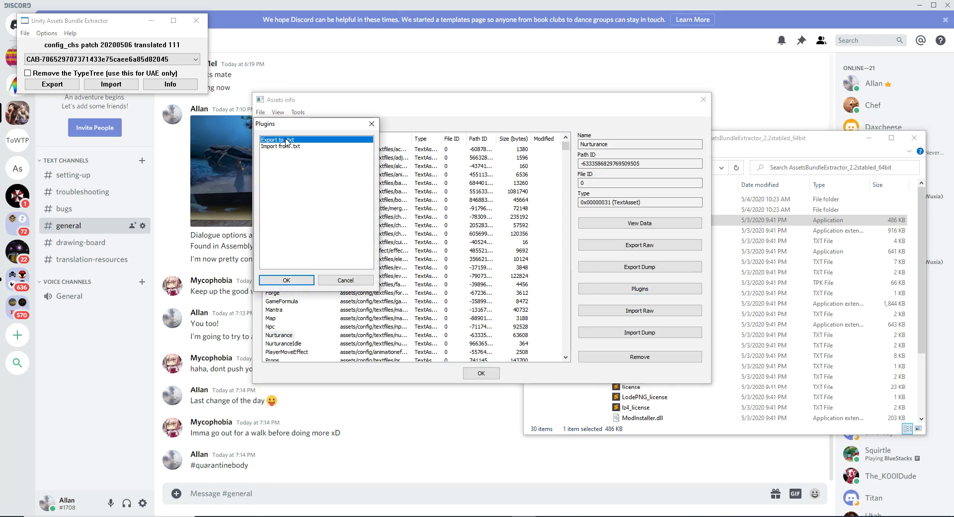
left_click(286, 280)
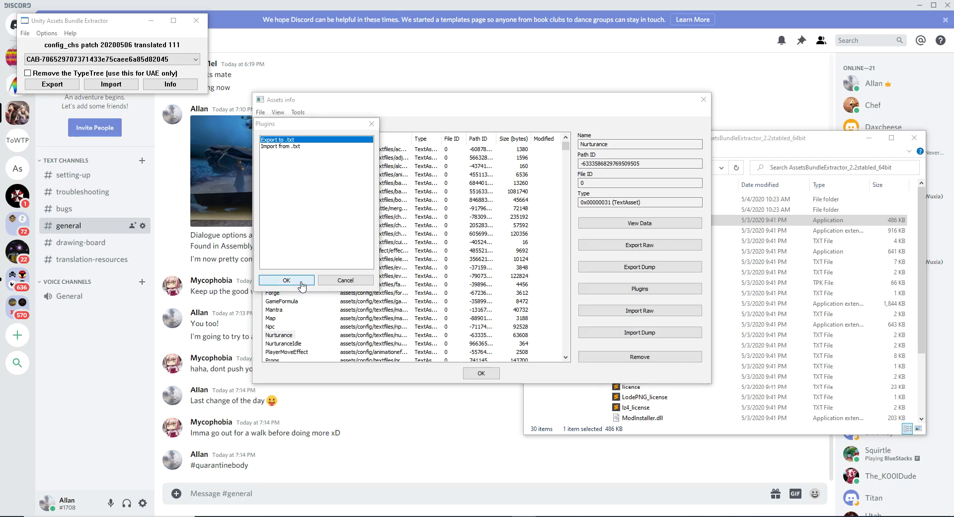
left_click(412, 155)
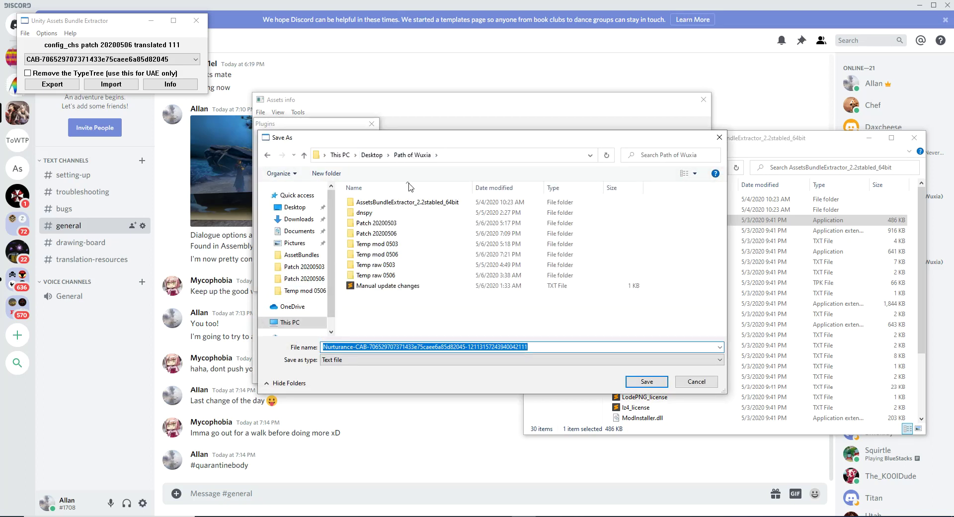
left_click(402, 260)
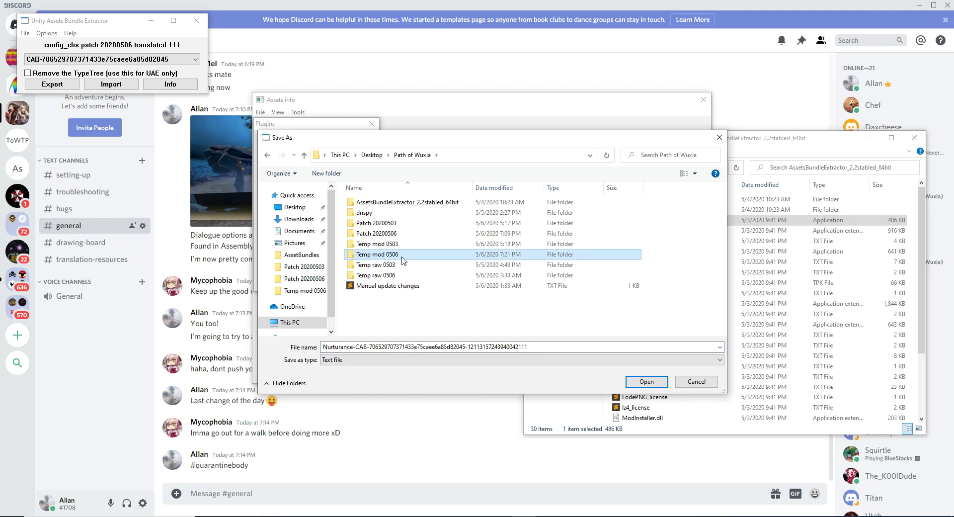
double_click(420, 256)
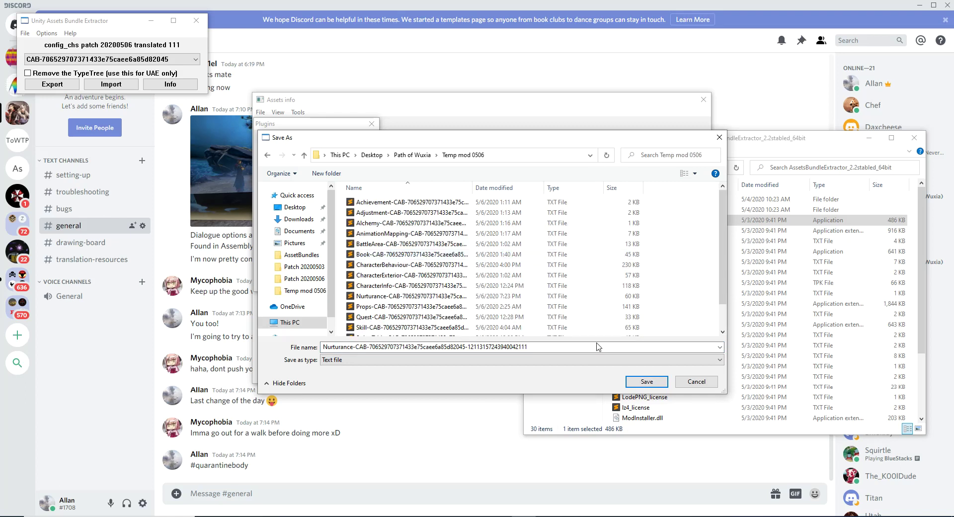
left_click(642, 381)
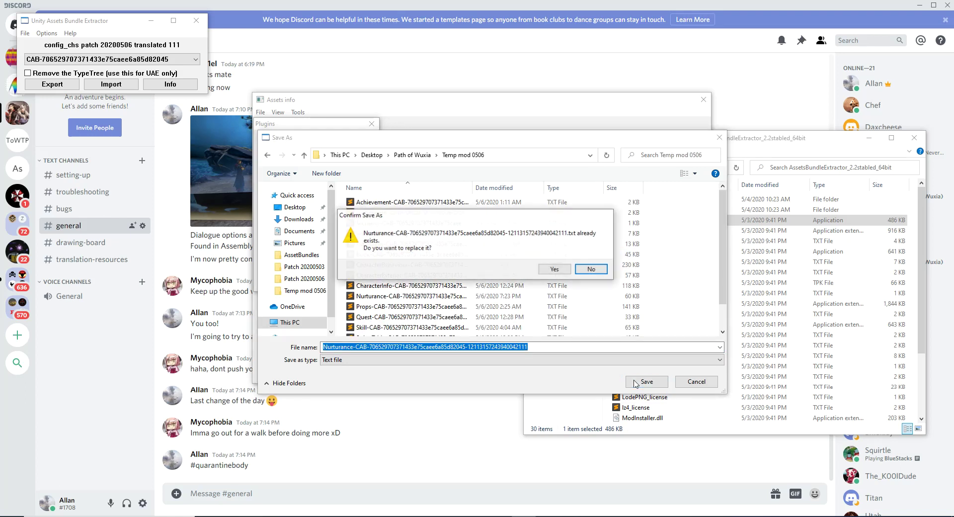
left_click(552, 270)
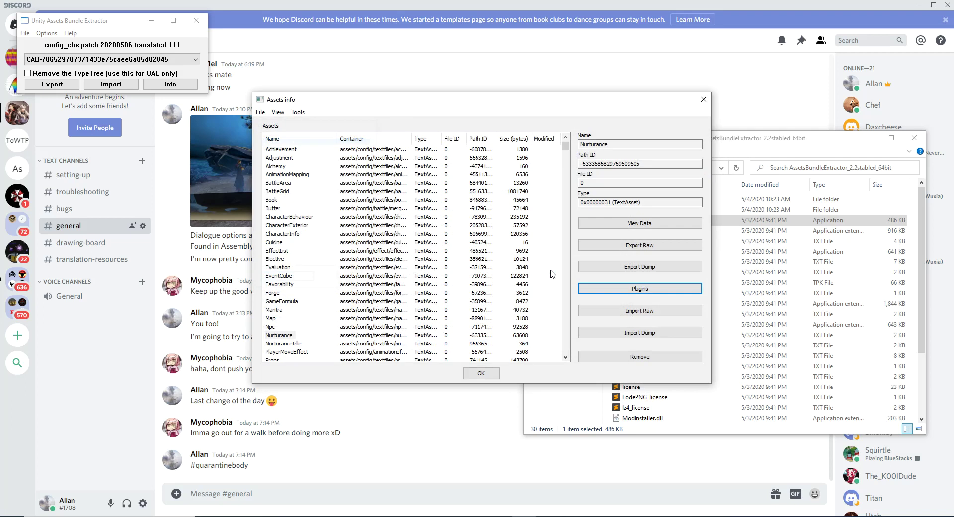
Select Achievement through EventCube and run the Export to .txt plugin on them
left_click(277, 150)
left_click(285, 277, "shift")
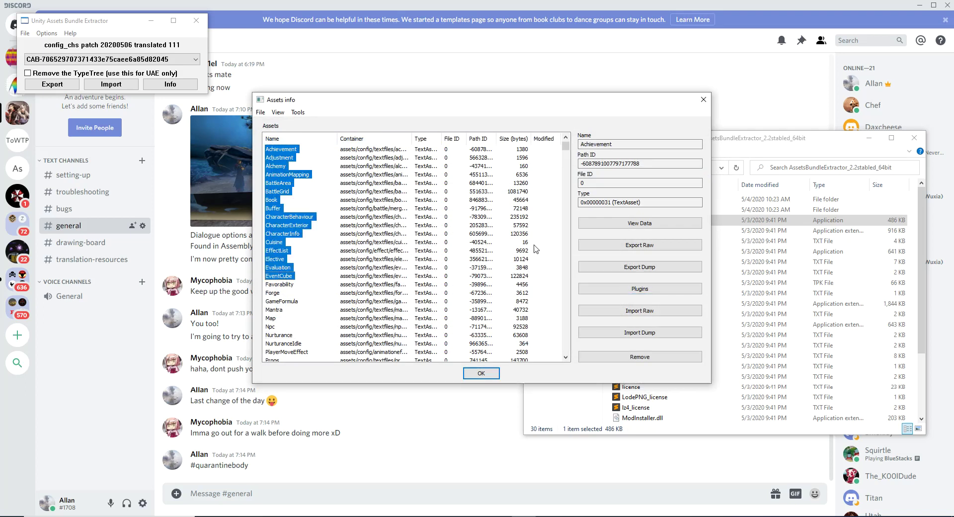
left_click(639, 290)
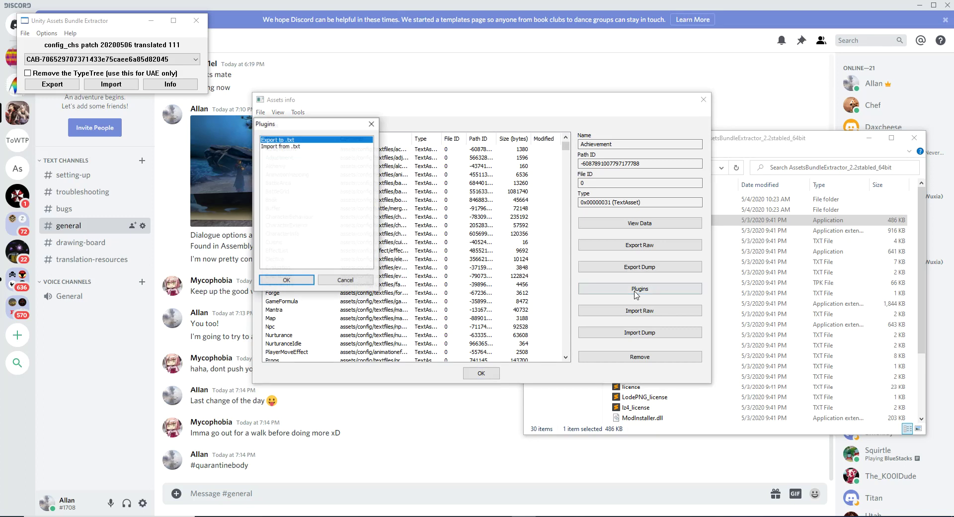
left_click(296, 146)
left_click(296, 140)
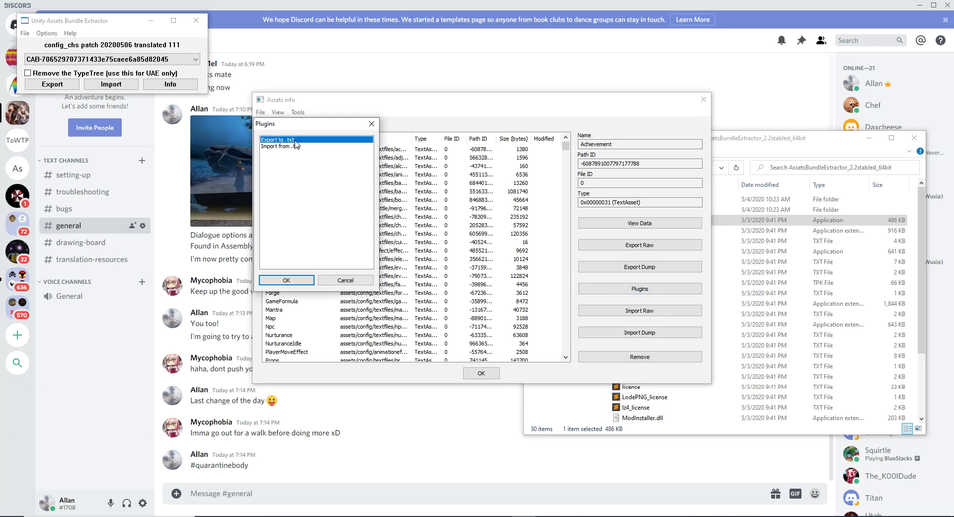
left_click(300, 281)
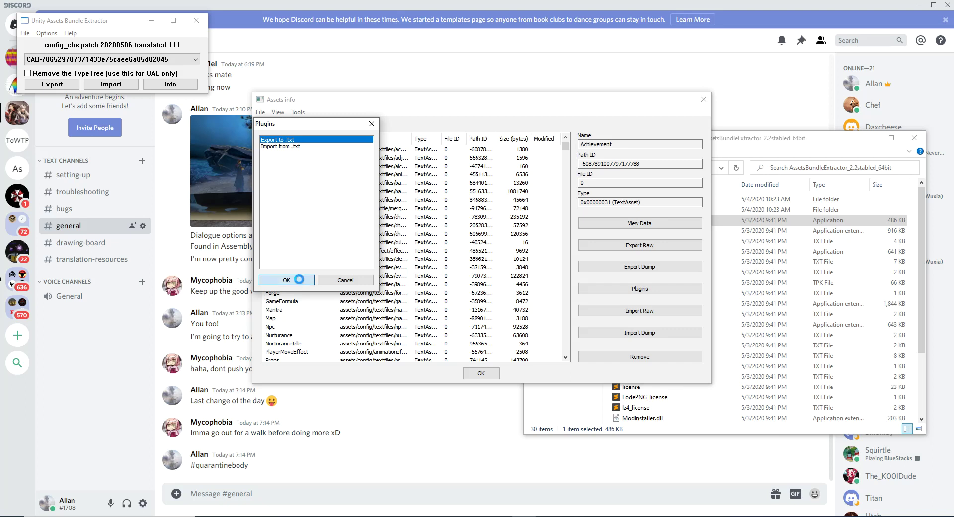
Choose Temp mod 0506 as the output folder, then cancel the export and close the asset list
left_click(407, 155)
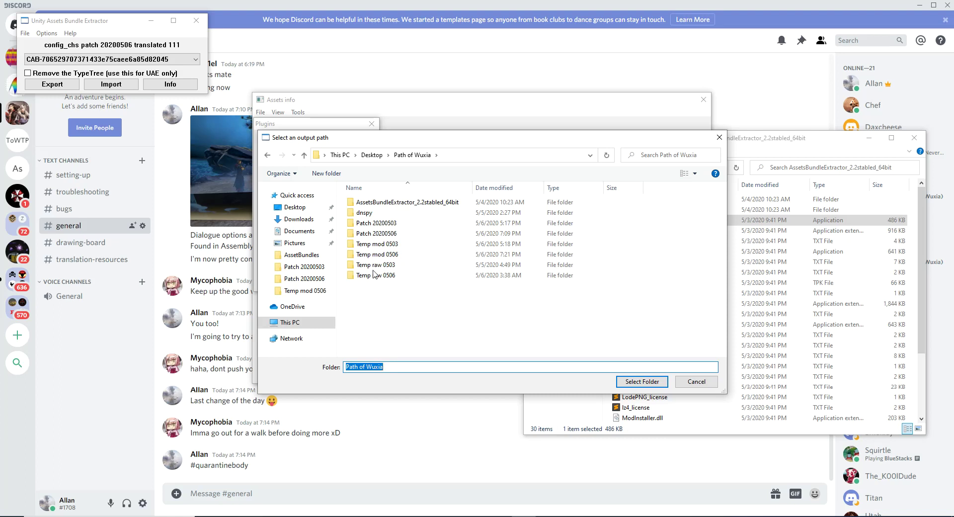
left_click(377, 255)
left_click(375, 367)
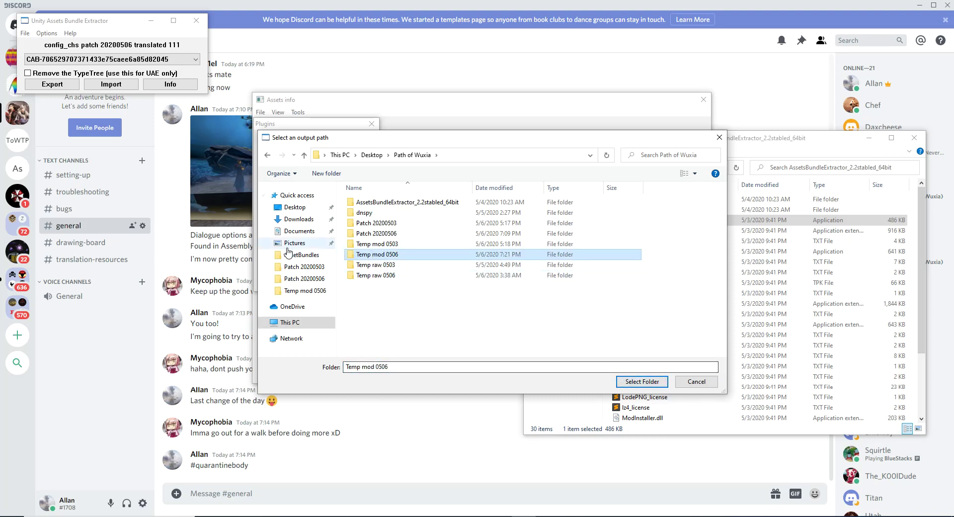
left_click(689, 384)
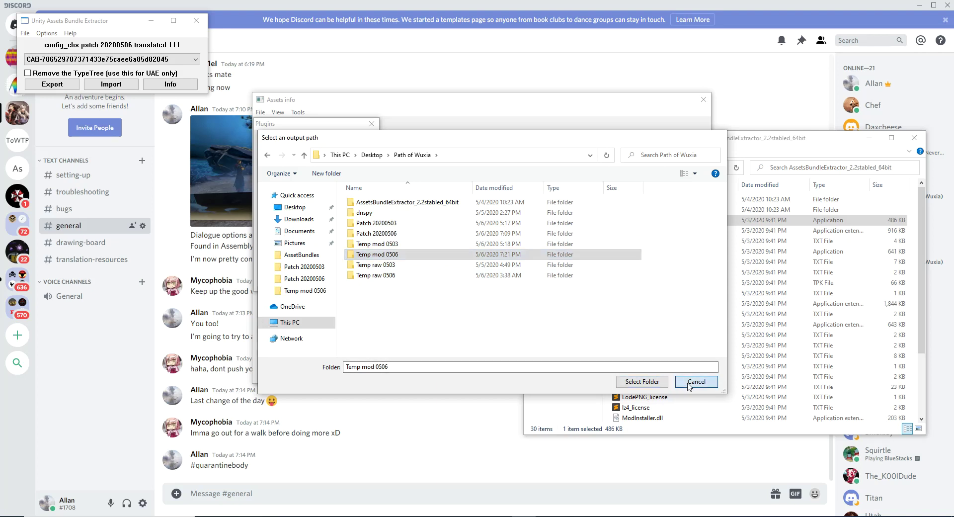
left_click(703, 99)
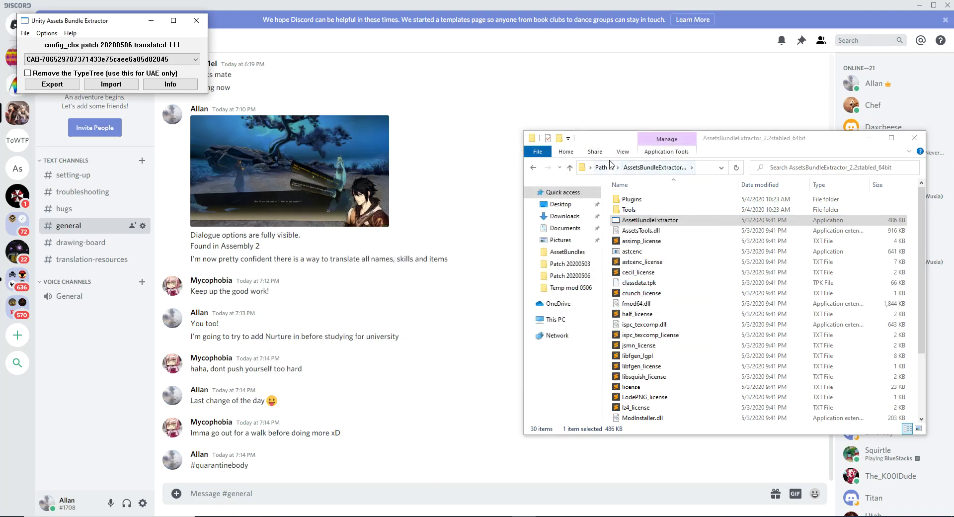
Open the exported Nurturance-CAB txt from Temp mod 0506, then return to the spreadsheet
left_click(605, 168)
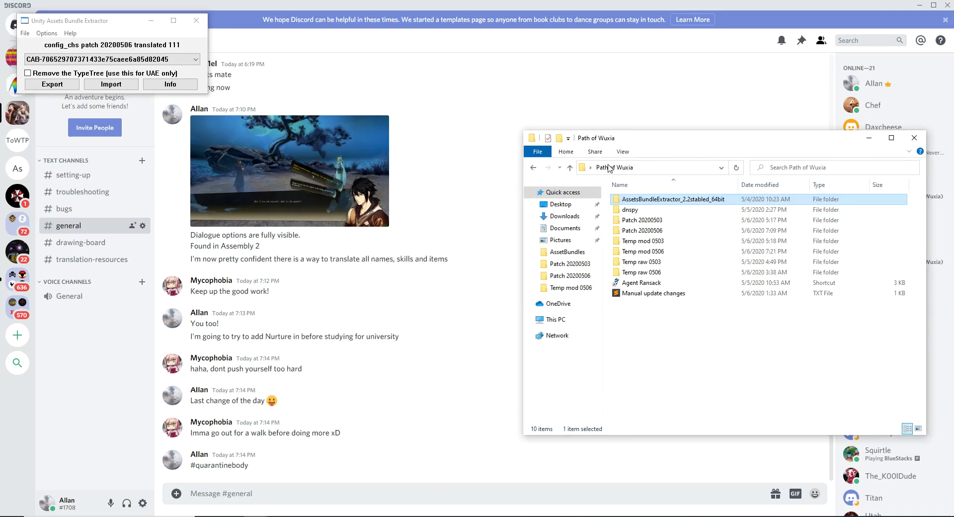
double_click(679, 252)
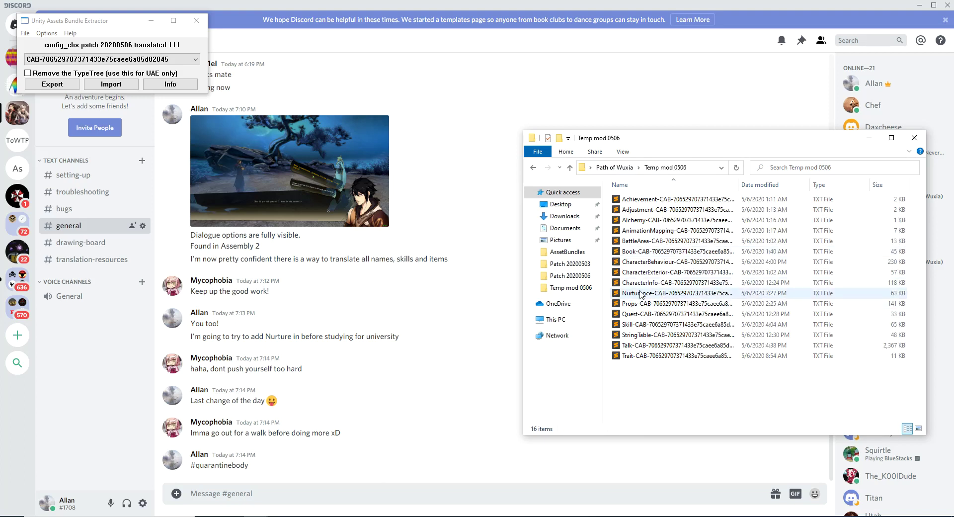
double_click(641, 294)
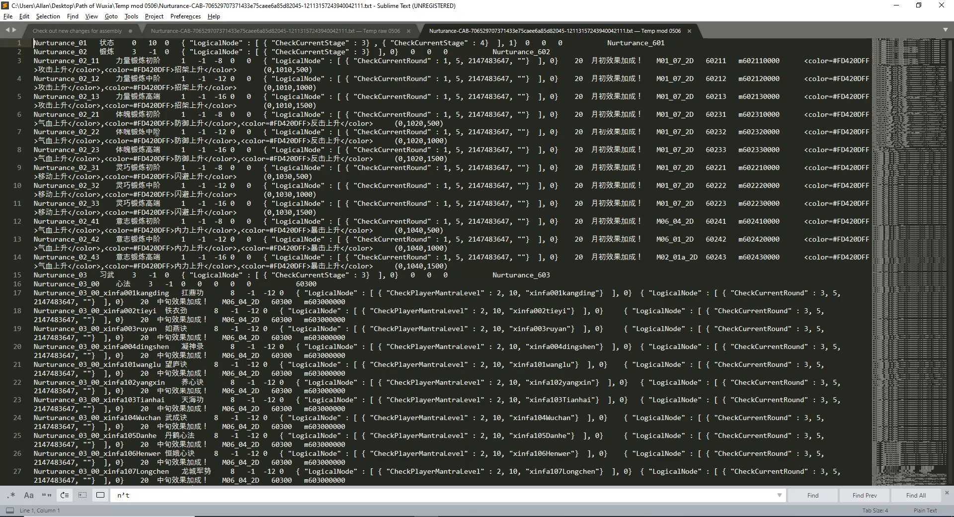
key("alt+Tab")
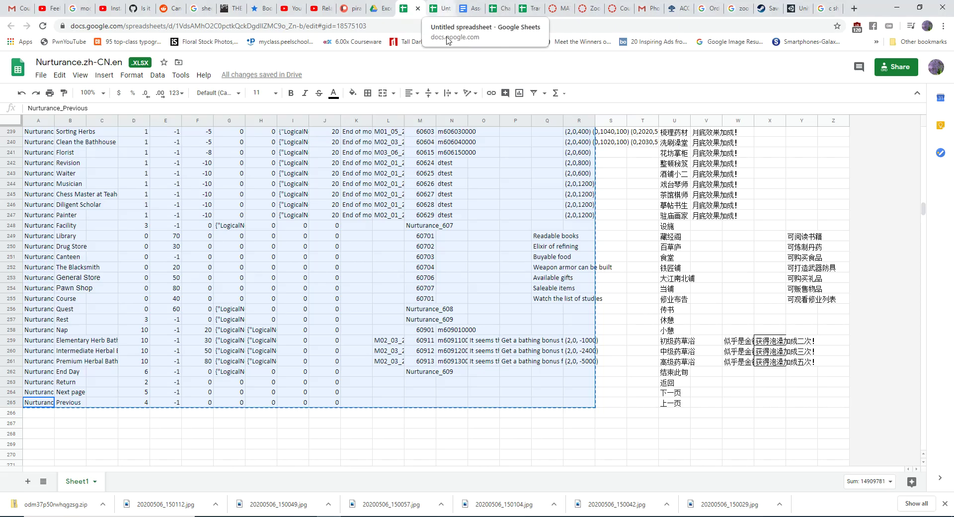
Check the Nurturance file in Drive, then return to the Nurturance spreadsheet
scroll(696, 149, "up", 8)
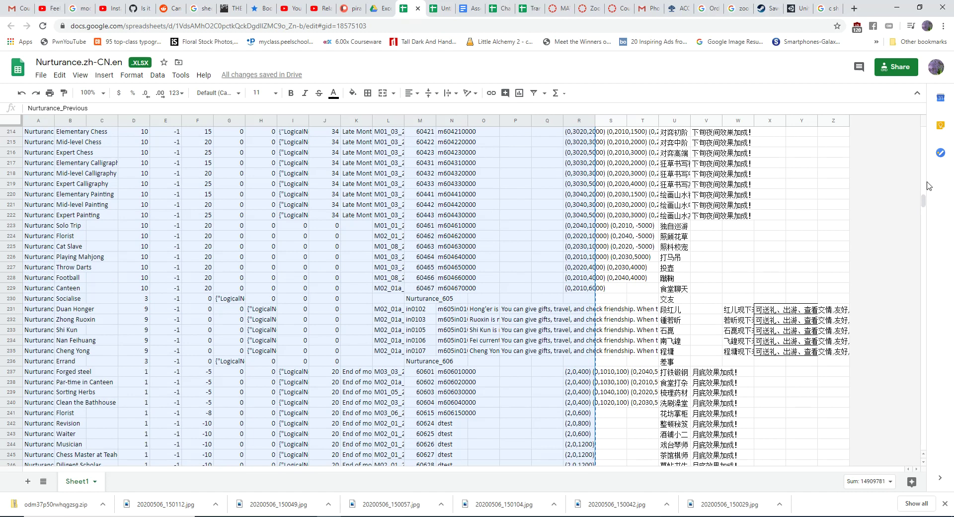
left_click_drag(924, 201, 927, 116)
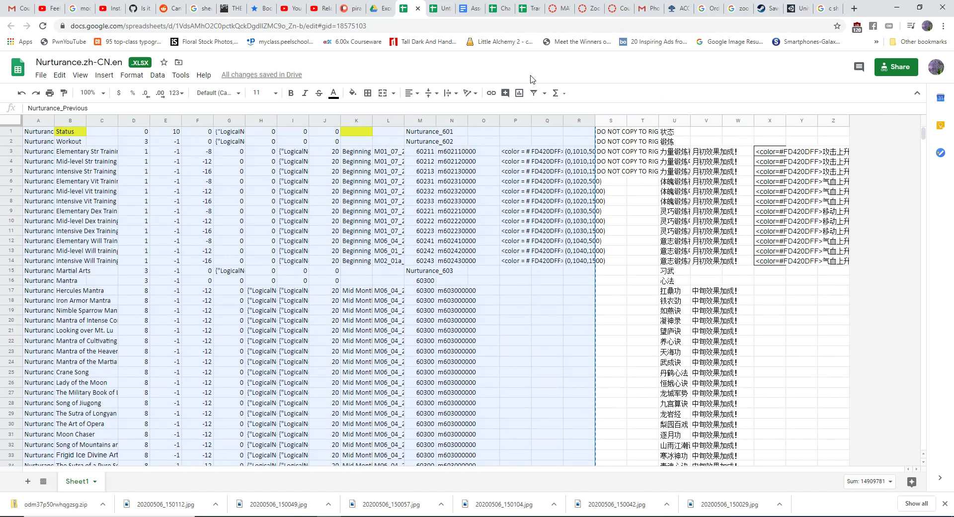
left_click(391, 10)
key("Escape")
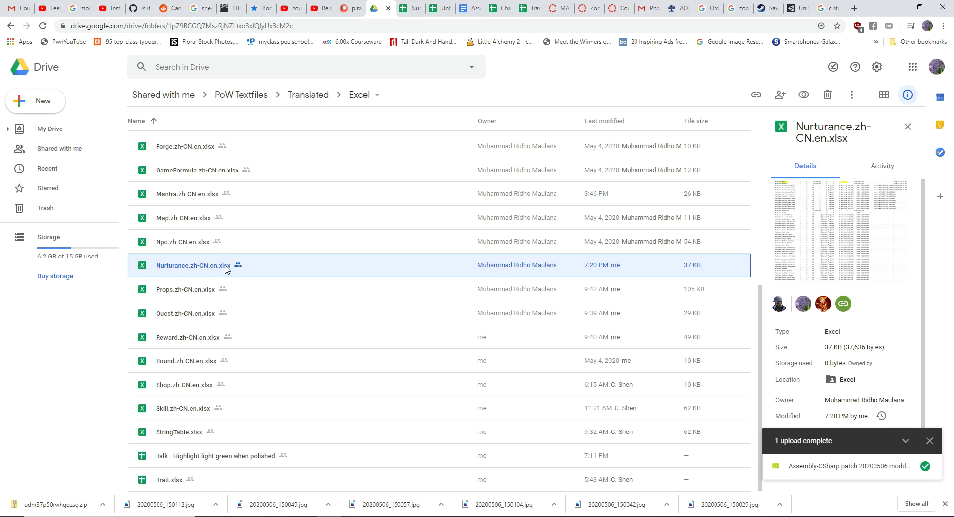
left_click(406, 8)
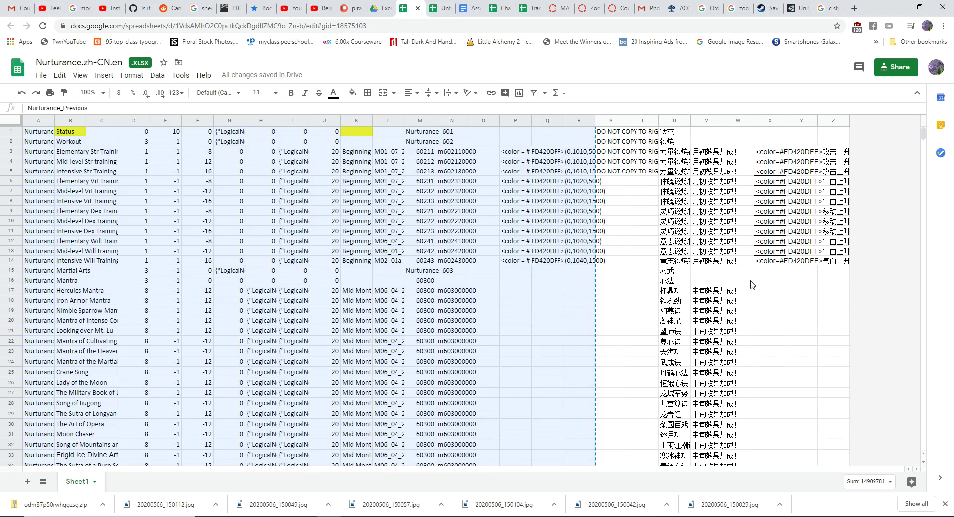
Select A1:R265 of the Nurturance table and copy it
left_click(39, 143)
scroll(926, 163, "down", 8)
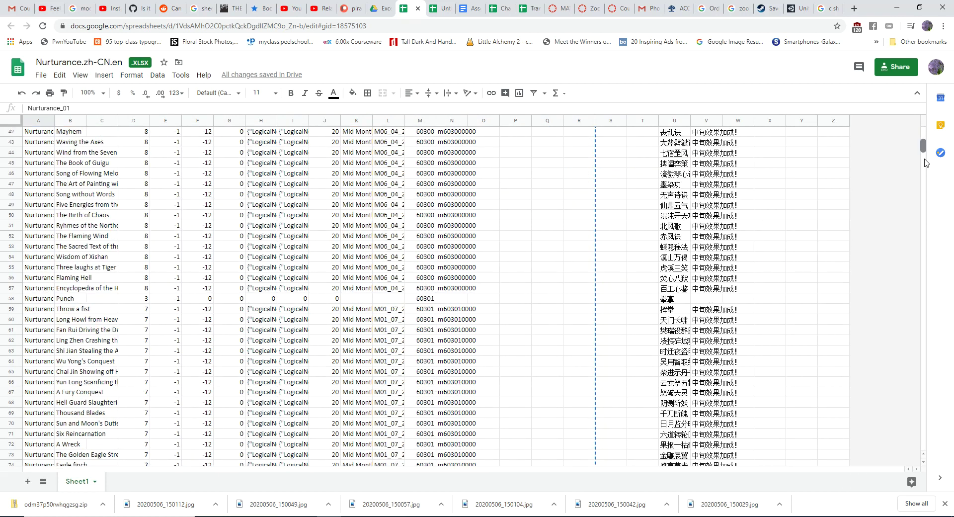
left_click_drag(923, 147, 924, 212)
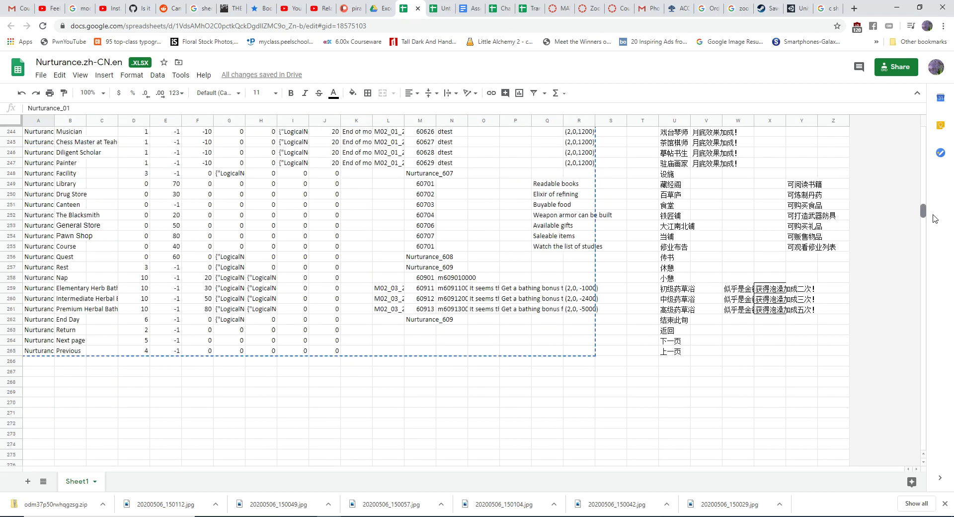
left_click(580, 351, "shift")
right_click(376, 247)
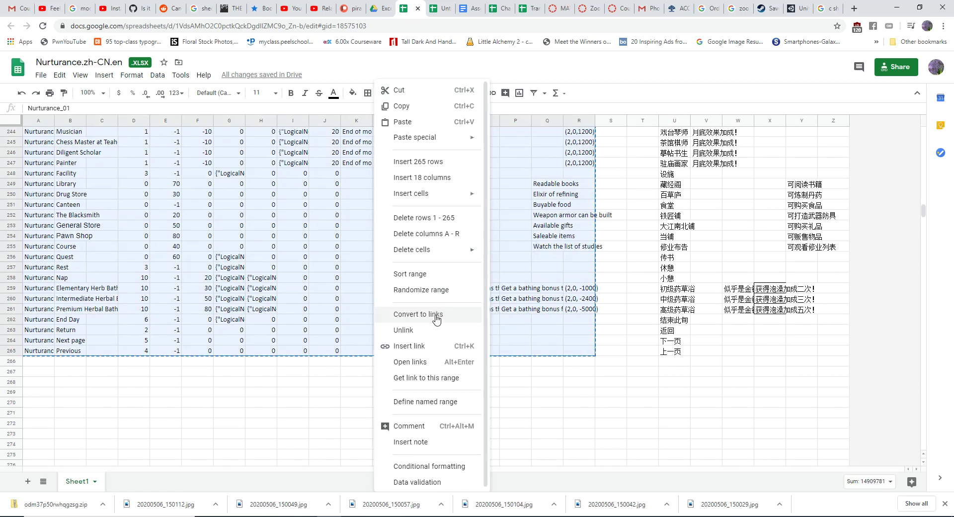
left_click(424, 106)
key("alt+Tab")
Overwrite the Temp mod 0506 Nurturance text with the copied rows, save, and close both Nurturance tabs
left_click(555, 264)
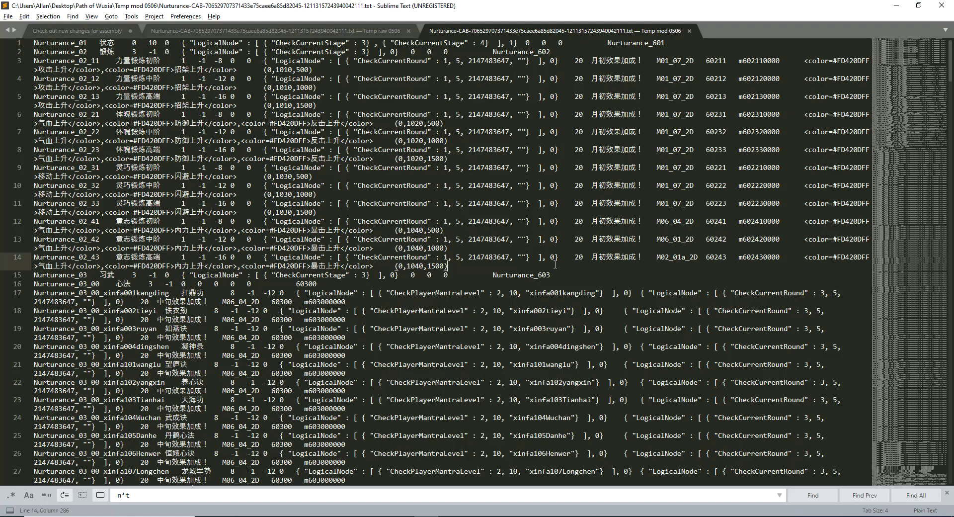
key("ctrl+a")
key("ctrl+v")
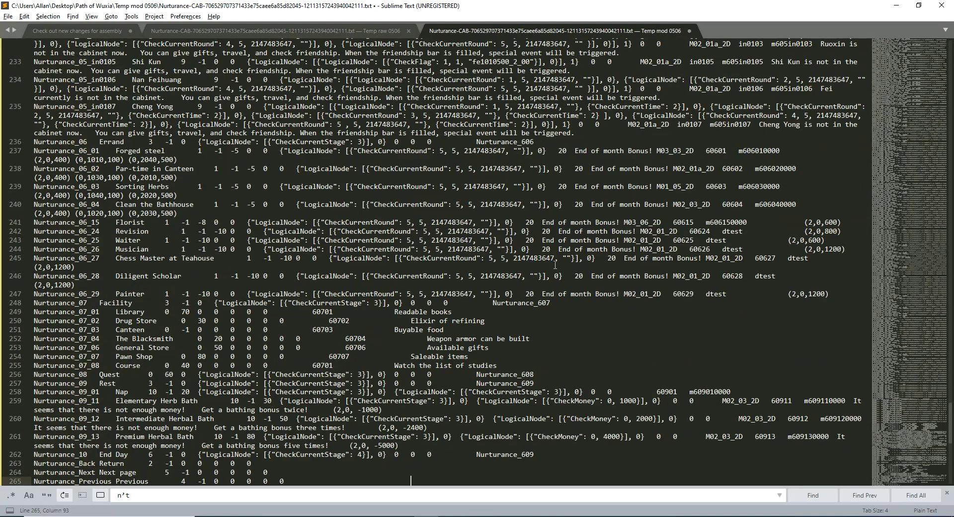
key("ctrl+s")
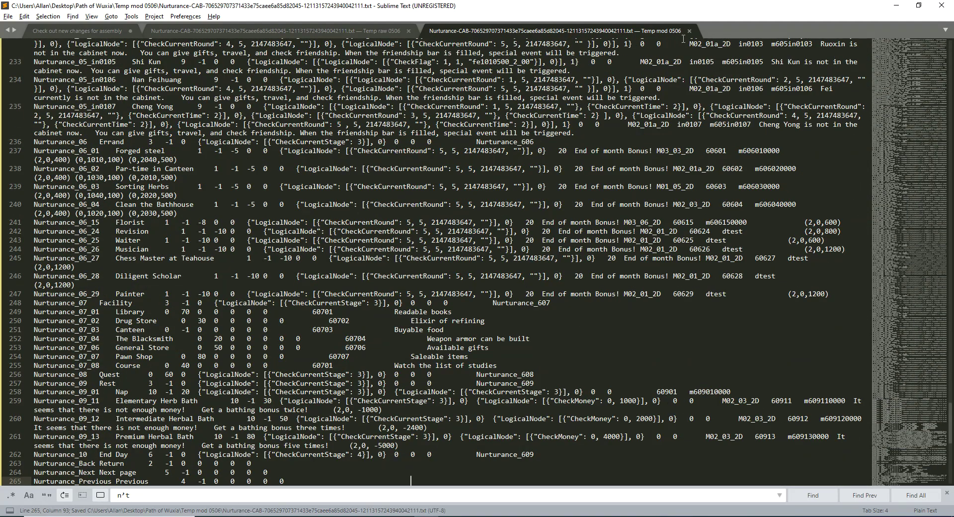
left_click(690, 32)
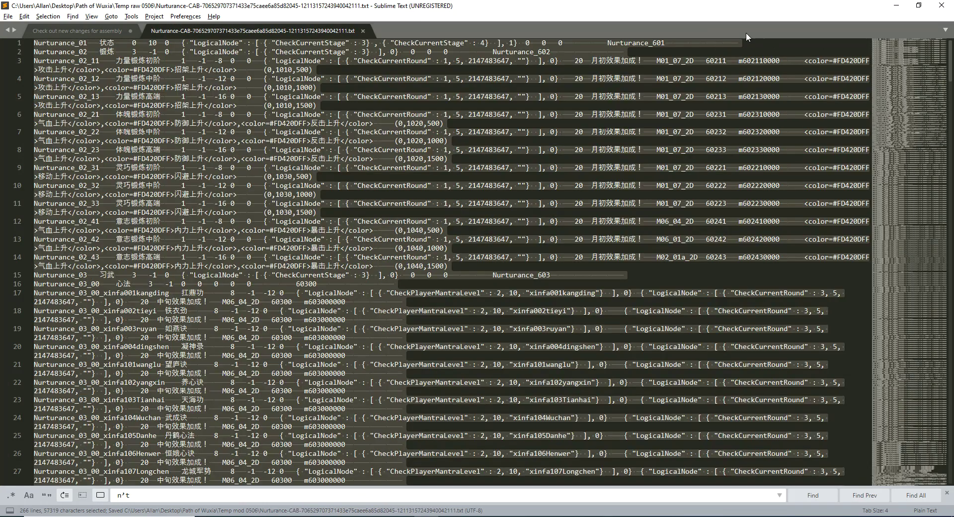
left_click(363, 32)
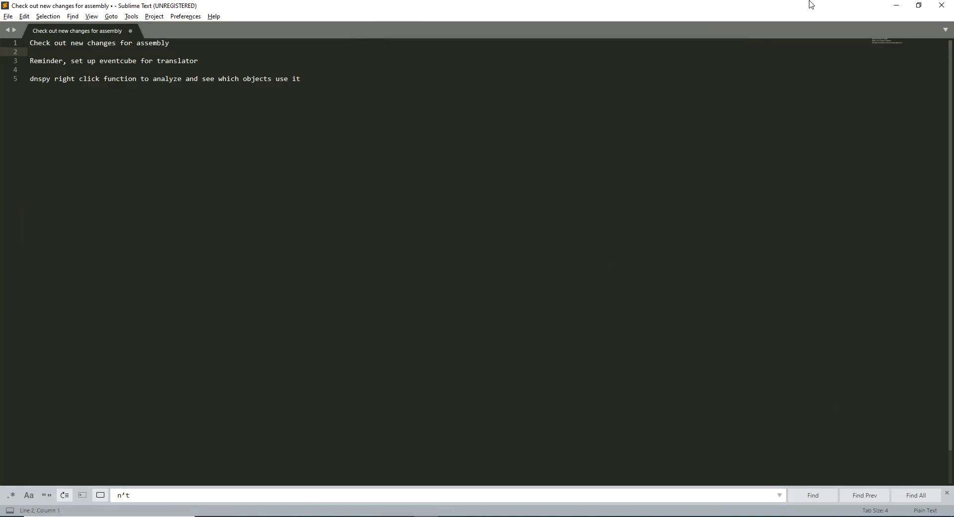
Reopen the saved Nurturance txt from Temp mod 0506 to verify it, then close it and go up to Path of Wuxia
left_click(895, 6)
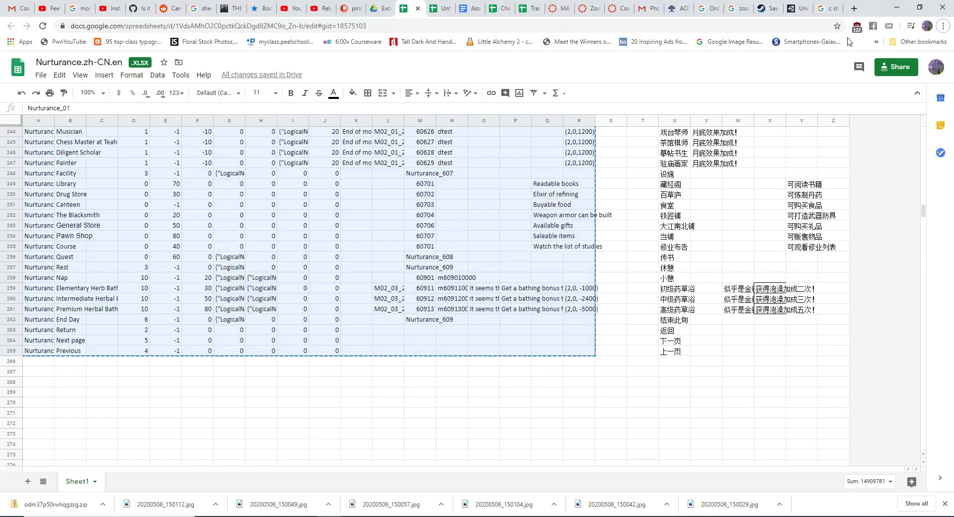
mouse_move(256, 507)
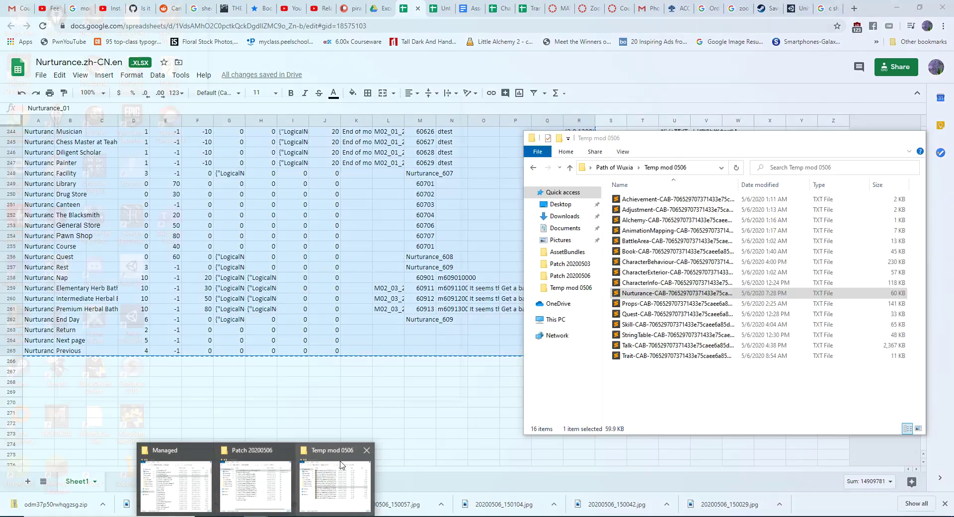
left_click(335, 479)
double_click(716, 293)
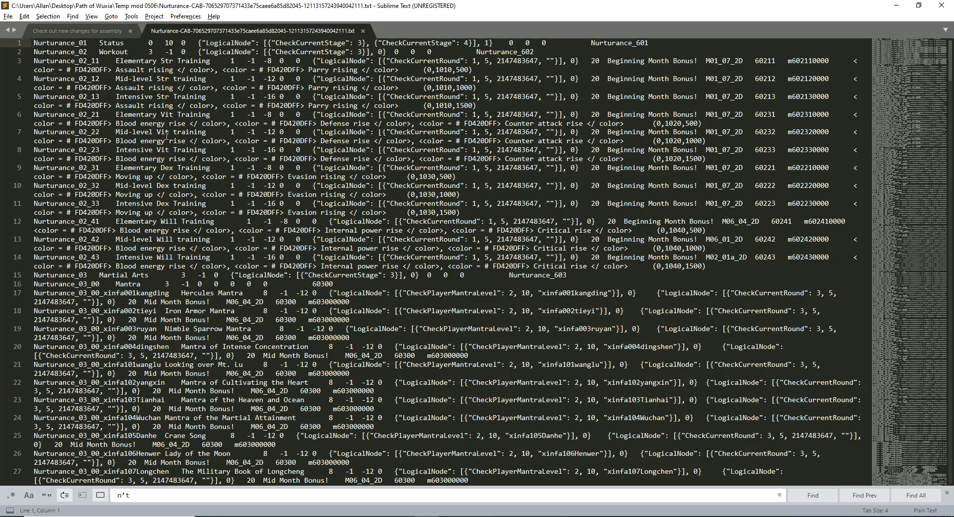
left_click(363, 30)
left_click(897, 6)
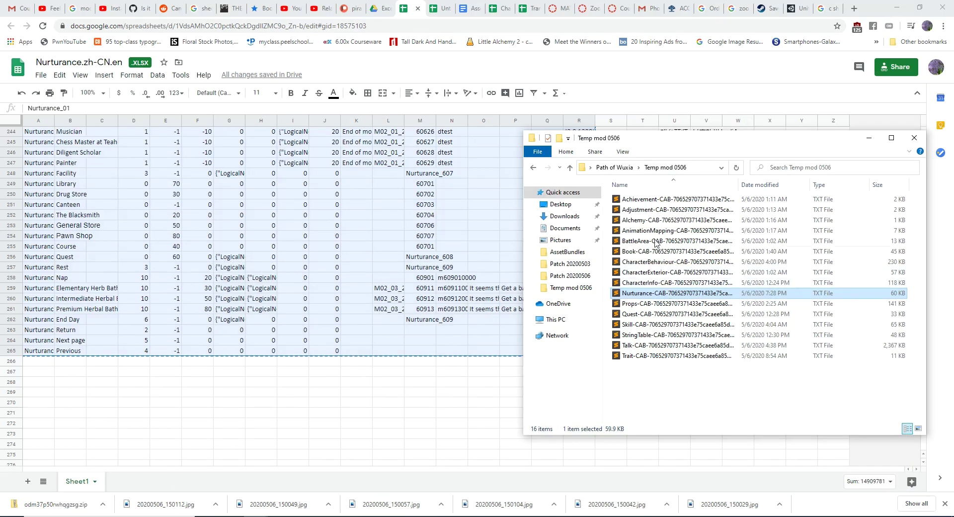
left_click(619, 167)
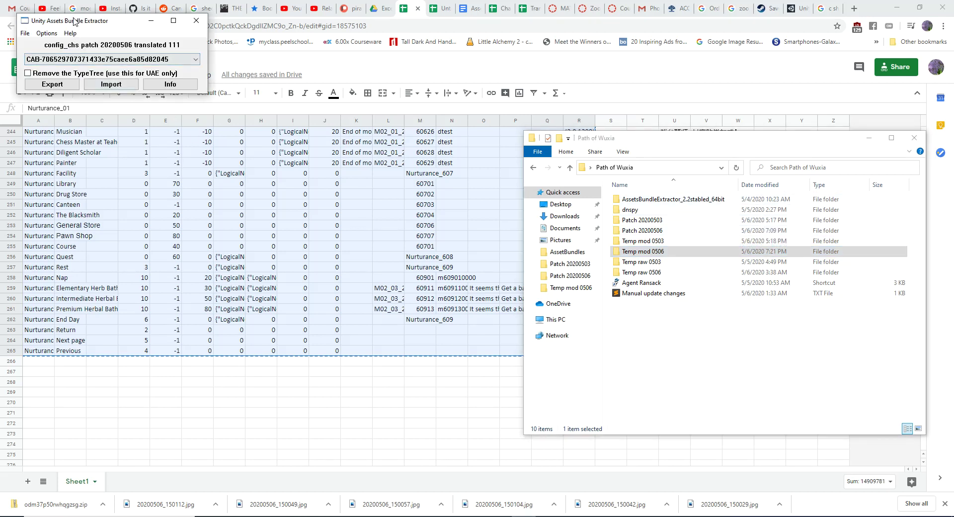
Reload the config_chs patch 20200506 translated 111 bundle from Patch 20200506
left_click_drag(78, 22, 253, 128)
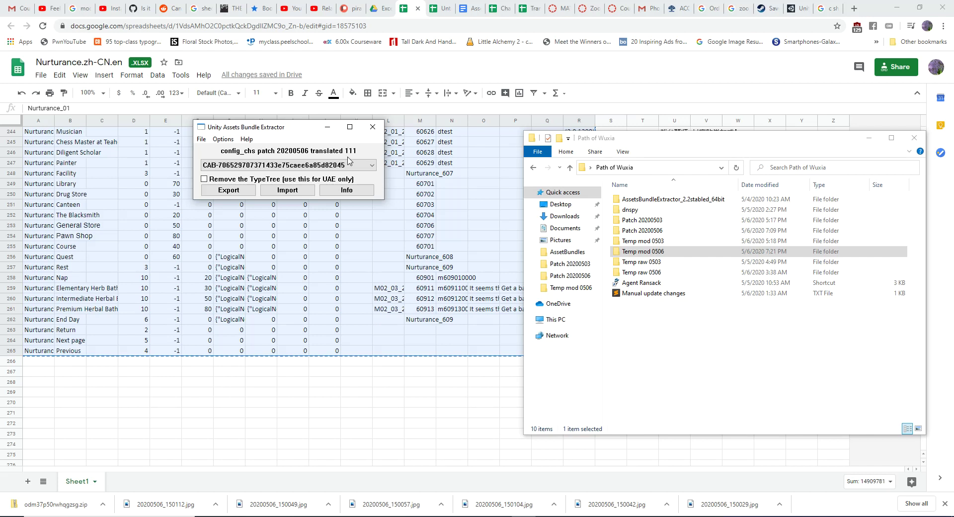
left_click(201, 139)
left_click(214, 148)
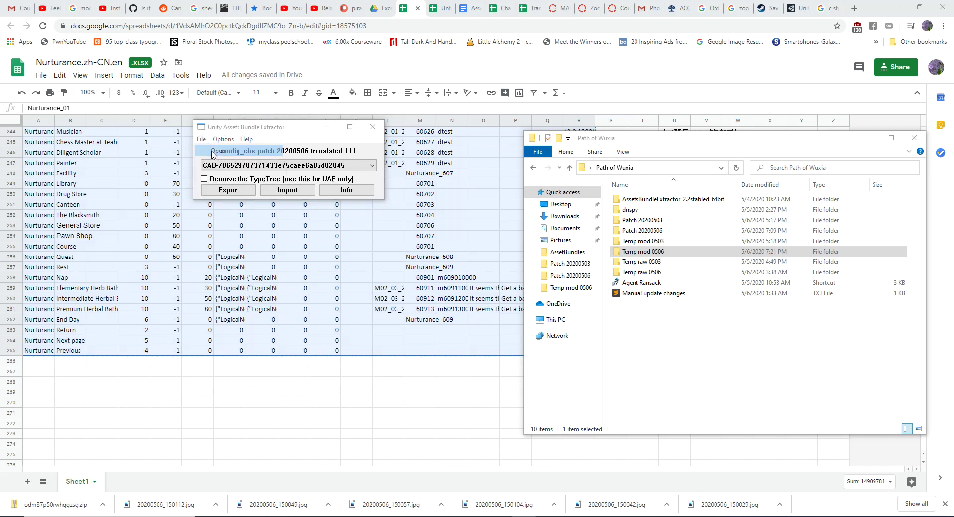
left_click(353, 169)
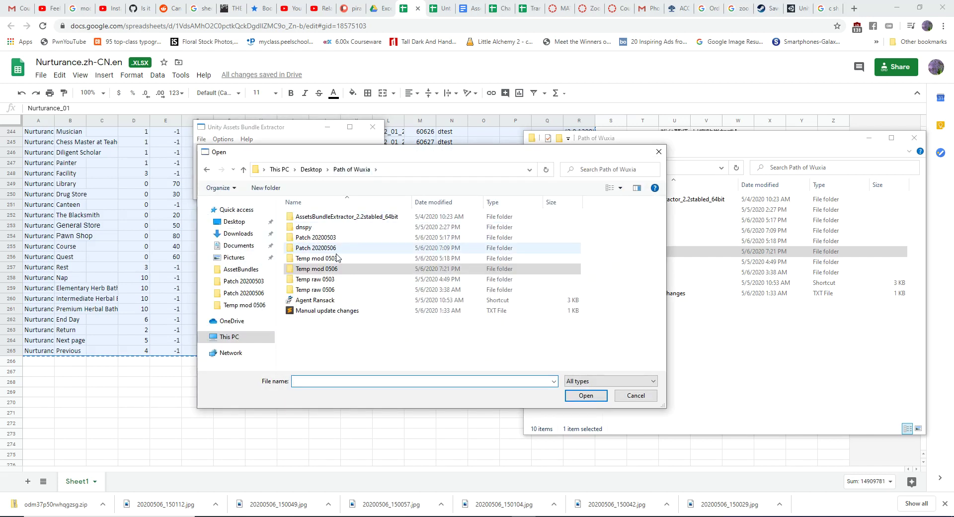
double_click(311, 245)
scroll(392, 275, "down", 3)
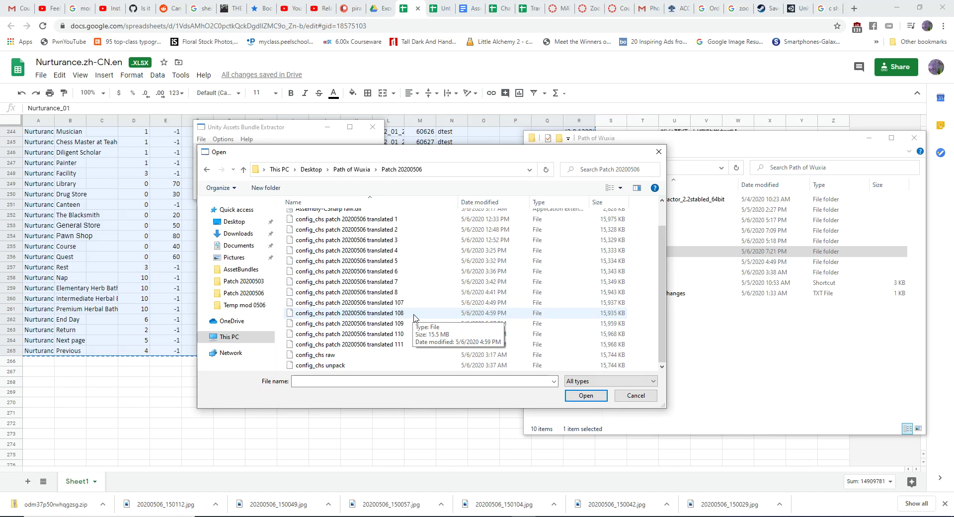
double_click(398, 334)
List the bundle's assets sorted by name and select Nurturance
left_click(347, 190)
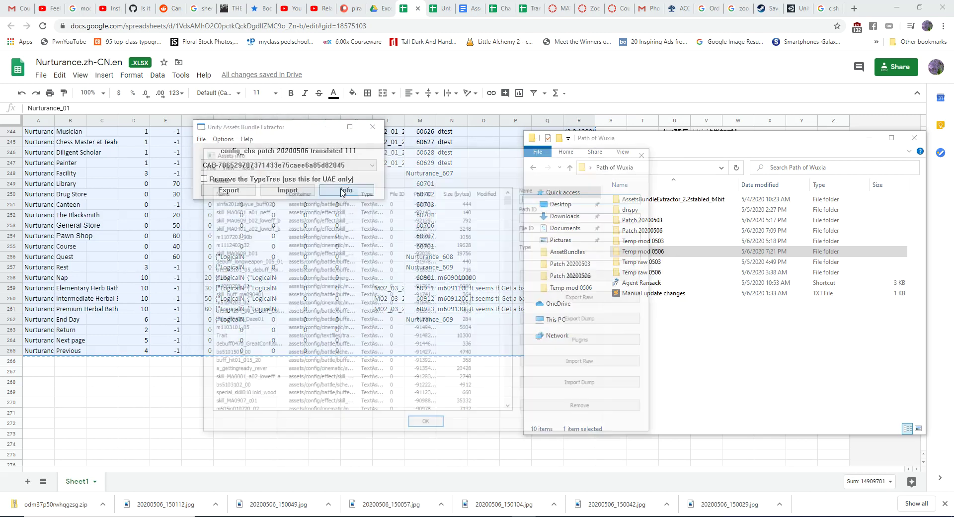
left_click(231, 192)
left_click(231, 192)
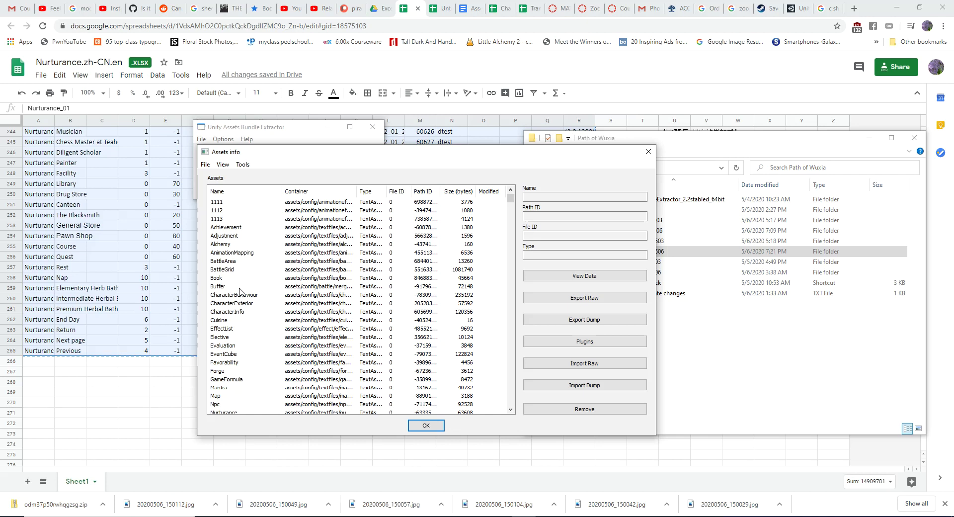
scroll(231, 378, "down", 1)
left_click(226, 388)
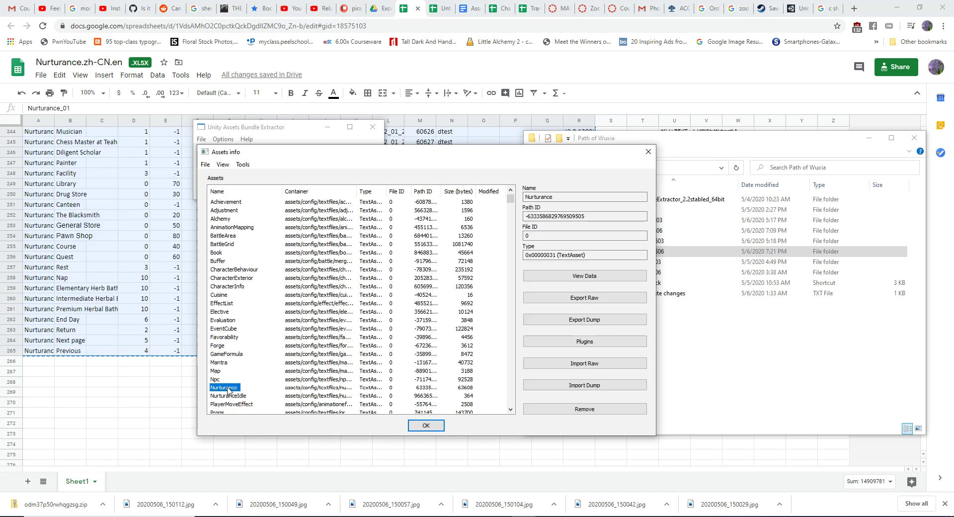
Import the edited Nurturance txt from Temp mod 0506 via Import from .txt and keep the changes
left_click(587, 342)
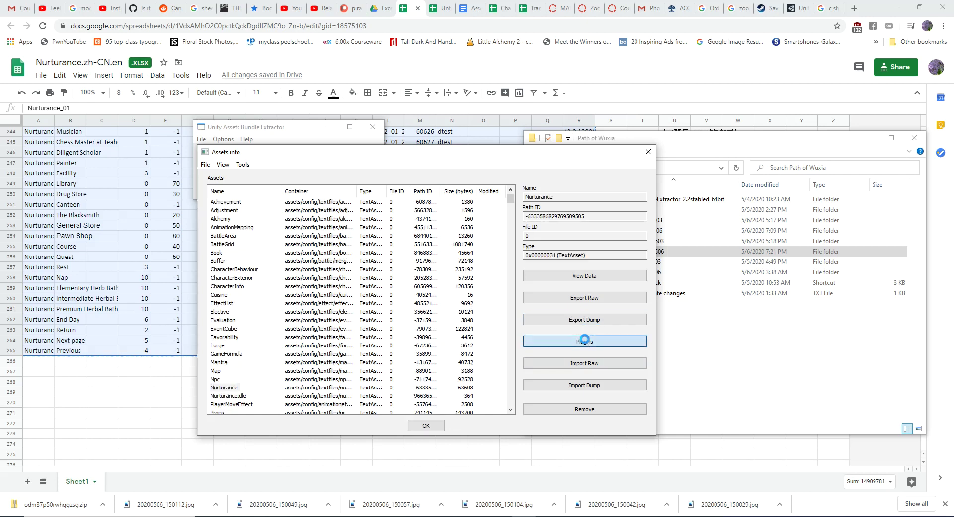
left_click(245, 199)
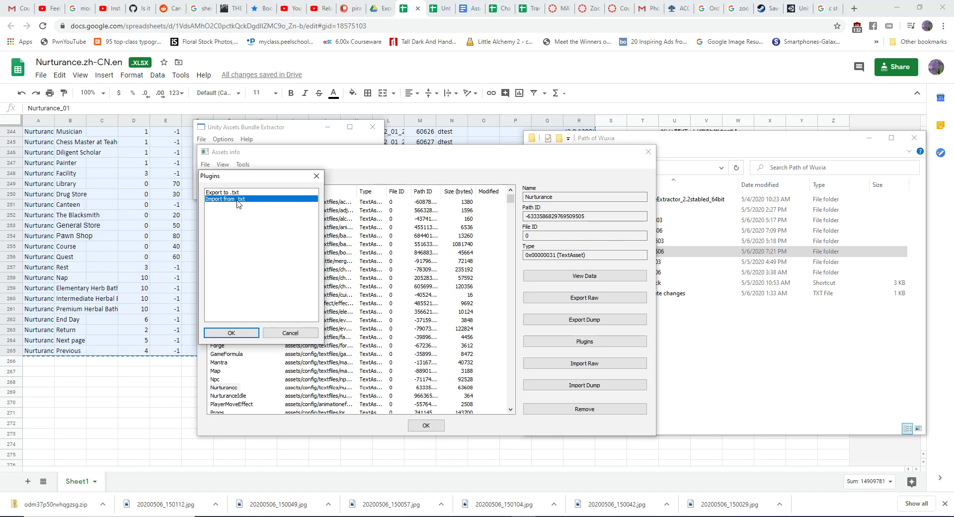
left_click(241, 337)
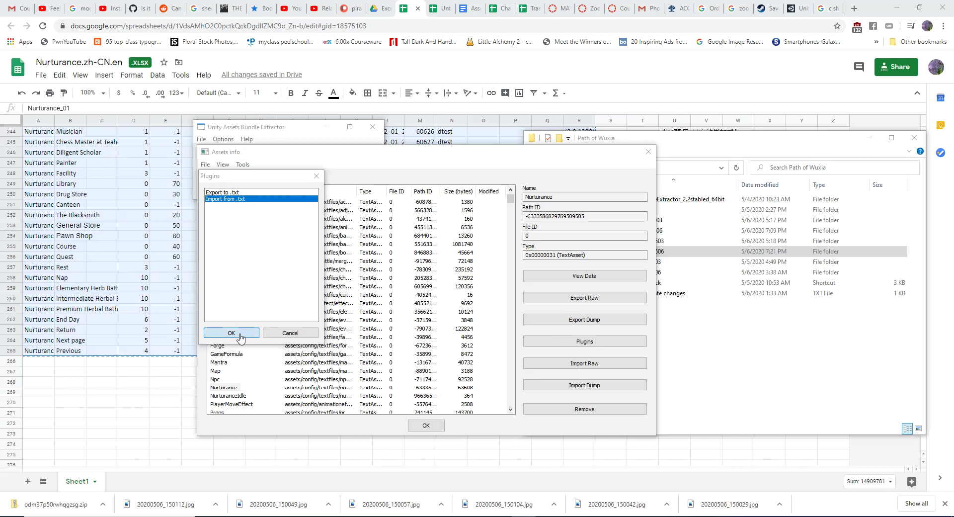
left_click(359, 208)
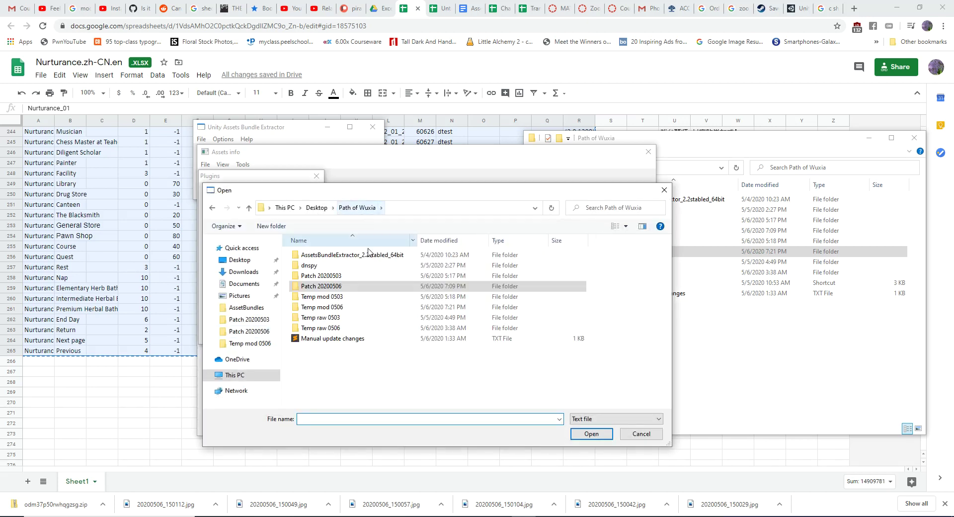
left_click(346, 312)
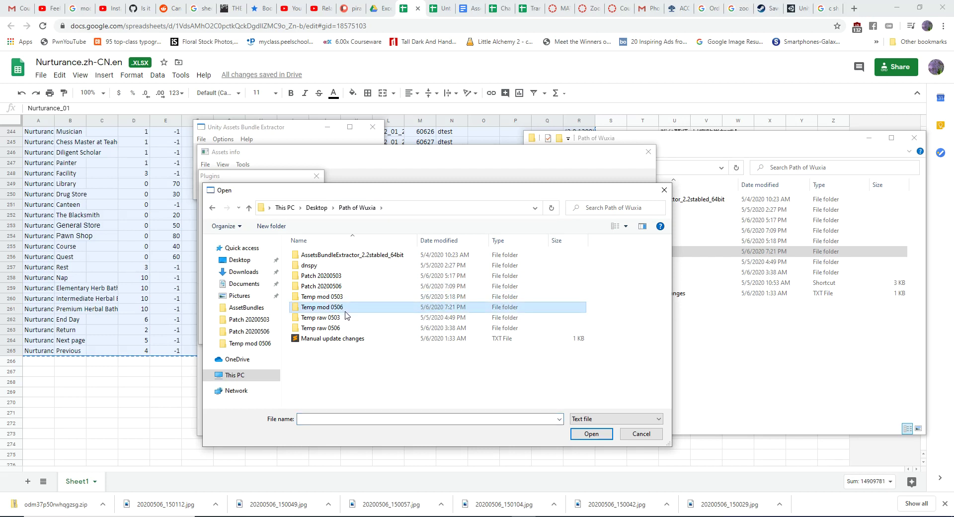
double_click(354, 311)
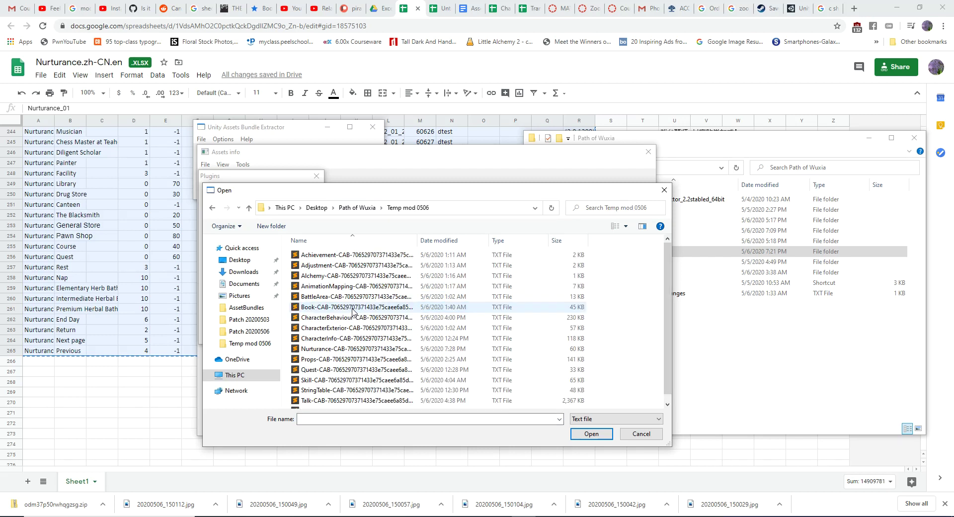
double_click(349, 341)
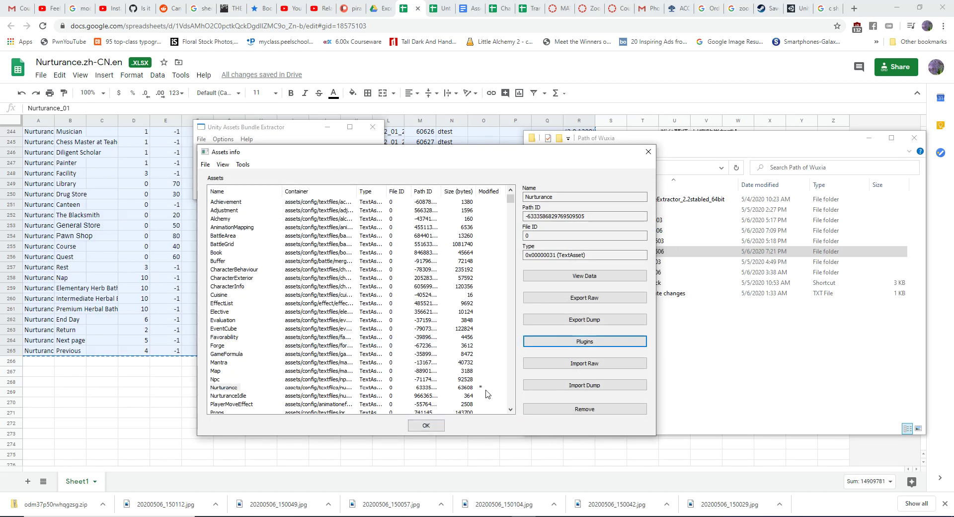
left_click(434, 427)
left_click(440, 290)
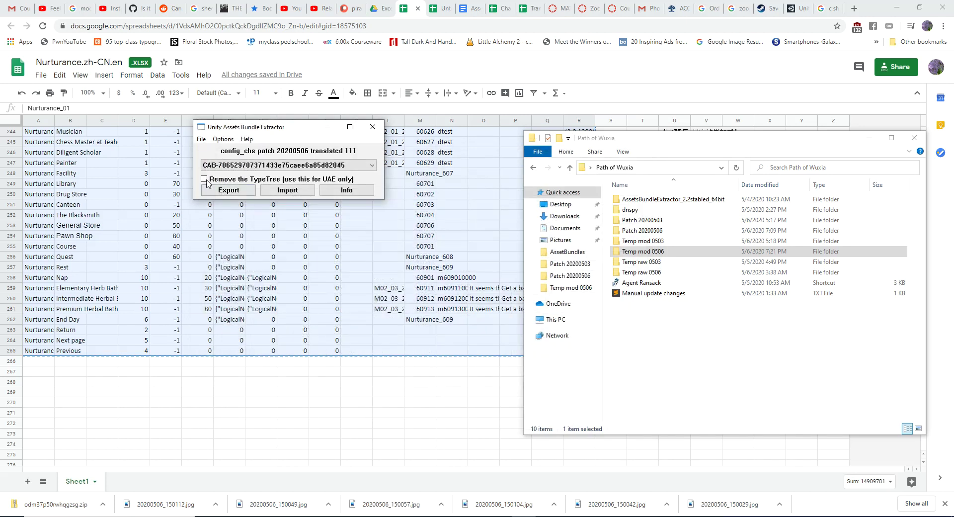
Start saving the modified bundle into the Patch 20200506 folder
left_click(200, 140)
left_click(219, 183)
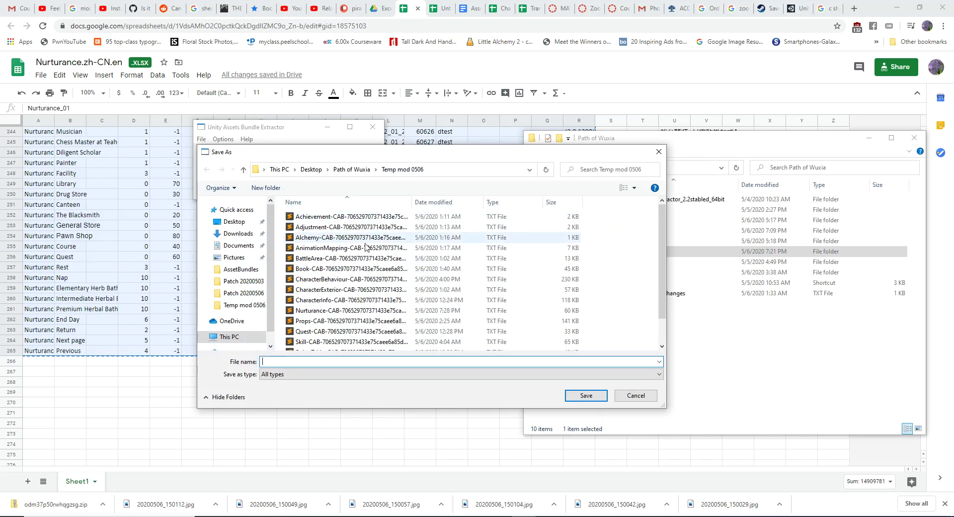
left_click(351, 169)
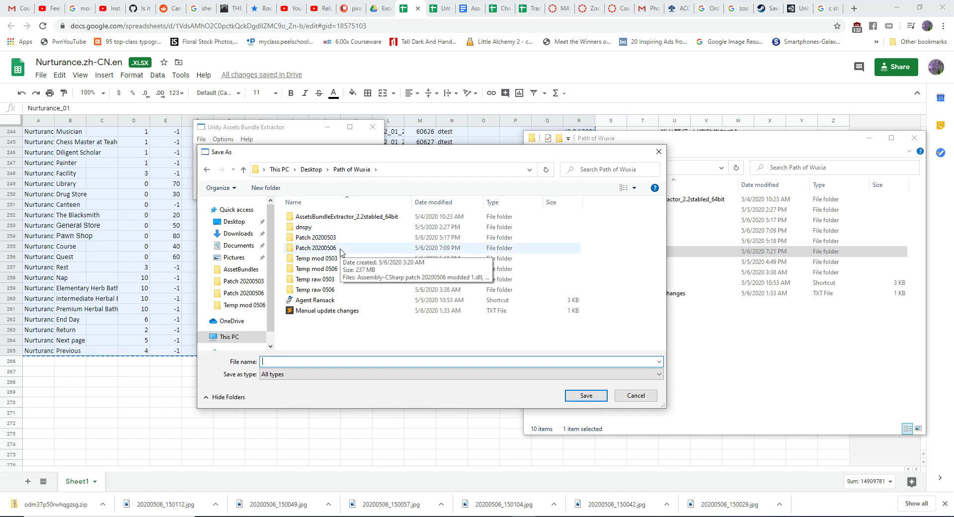
double_click(341, 248)
scroll(372, 318, "down", 5)
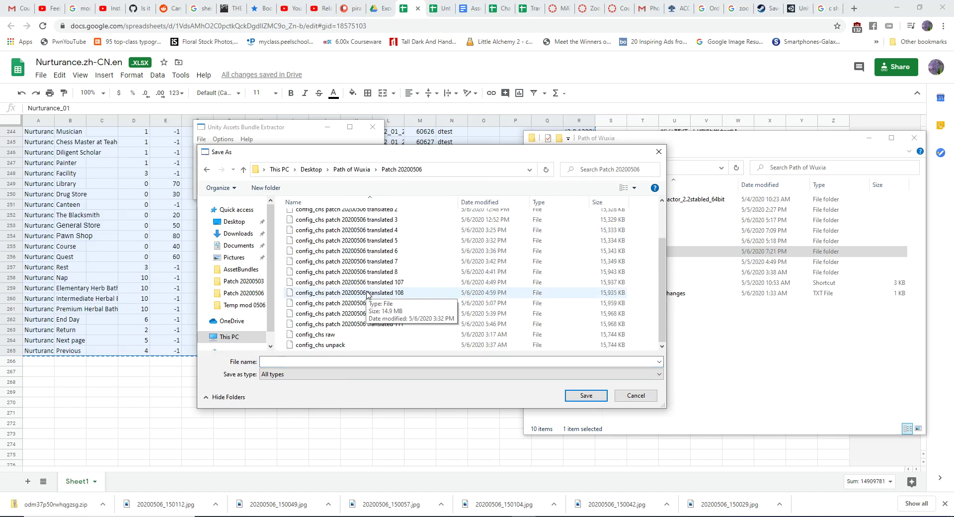
Name it config_chs patch 20200506 translated 112, save, and close the extractor
left_click(373, 324)
left_click_drag(362, 362, 414, 373)
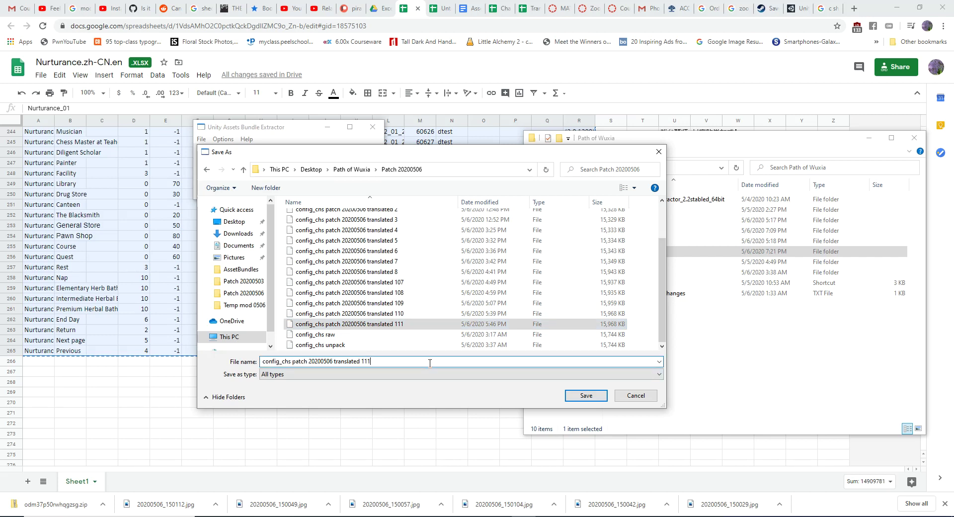
key("BackSpace")
type("2")
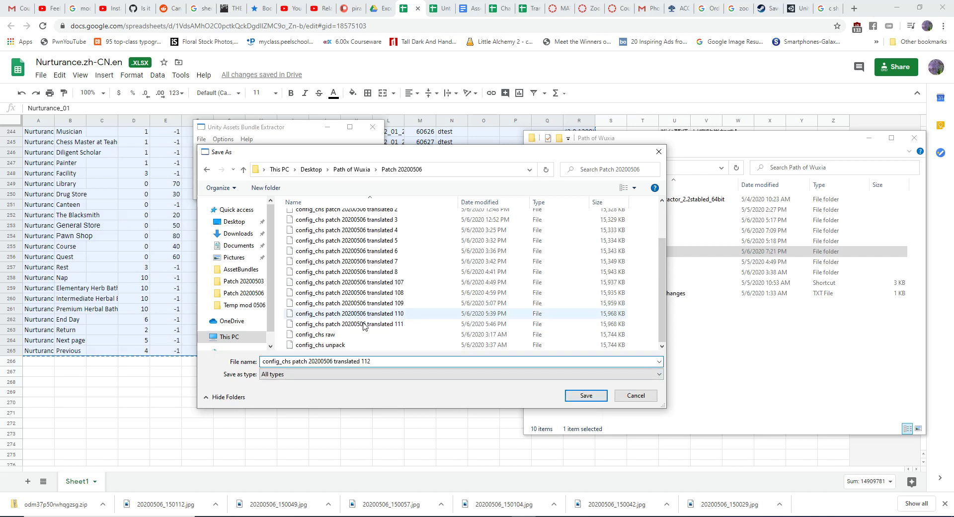
left_click(587, 396)
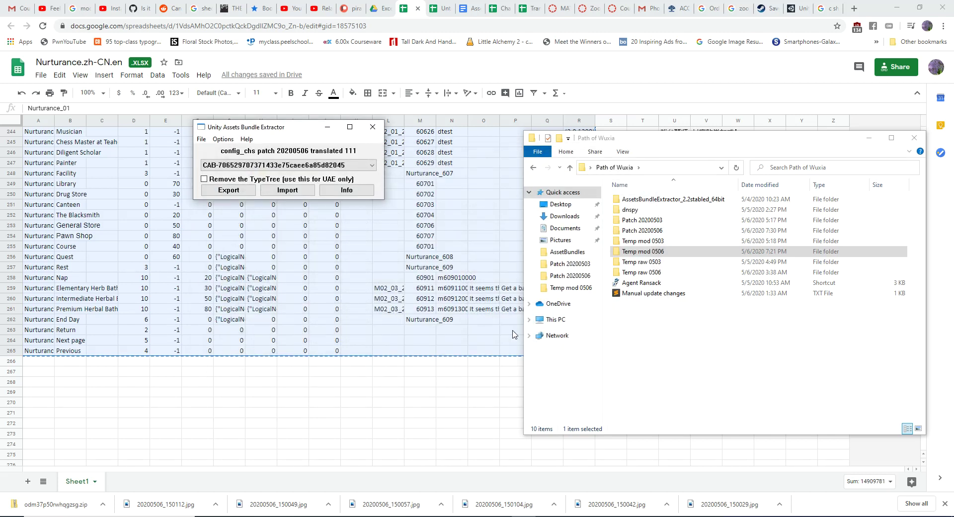
left_click(373, 126)
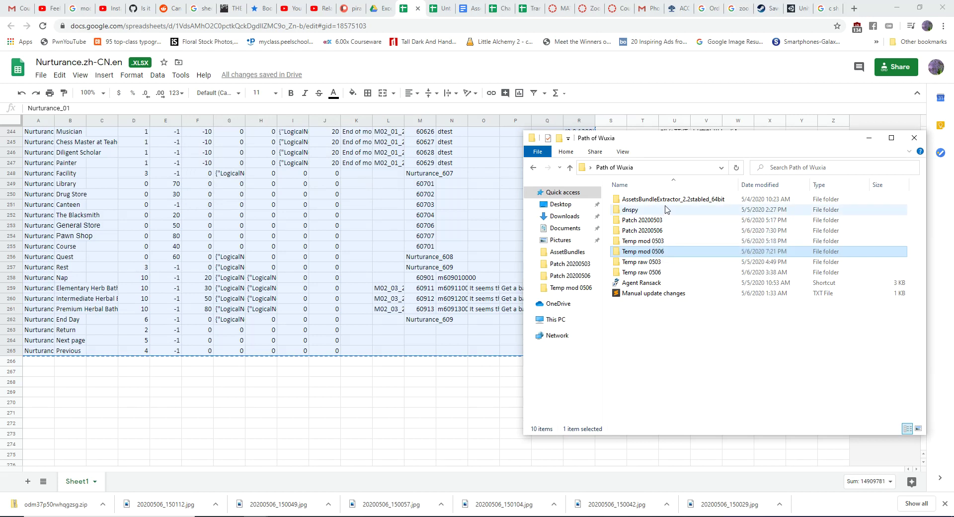
Select the translated 112 file in Patch 20200506, then go up from Managed to the PathOfWuxia folder
double_click(646, 230)
left_click(705, 368)
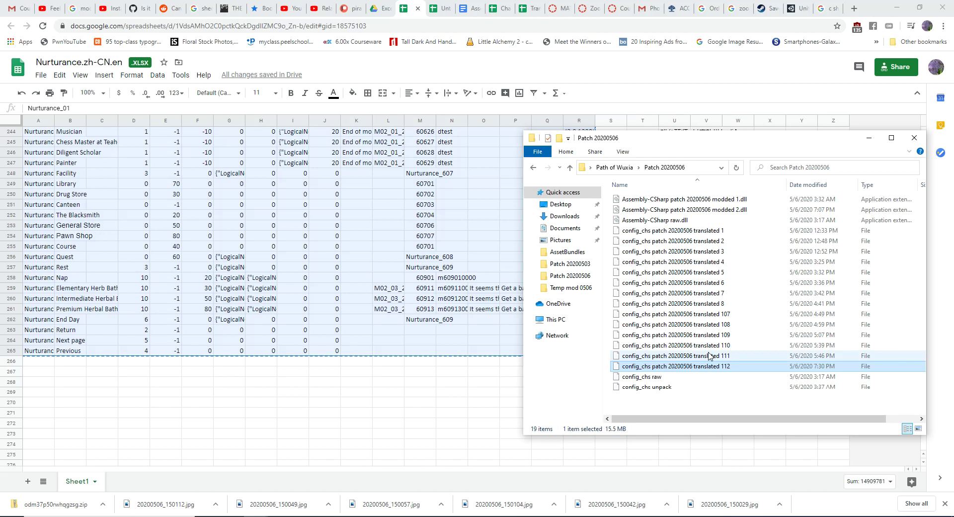
left_click(256, 516)
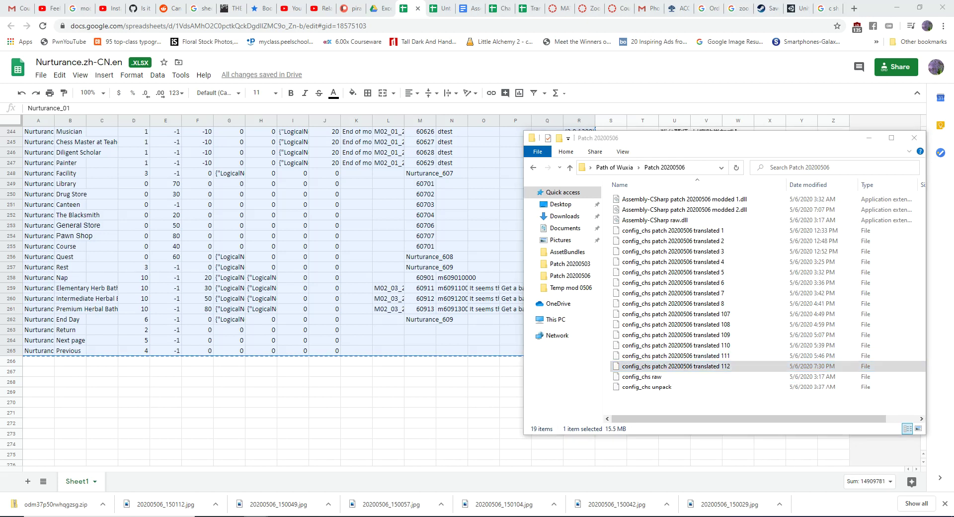
mouse_move(337, 482)
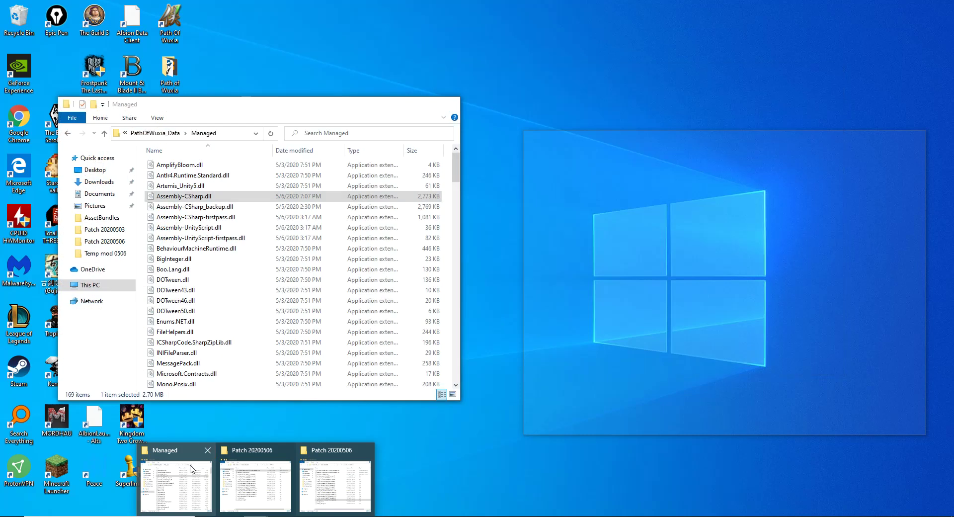
left_click(192, 469)
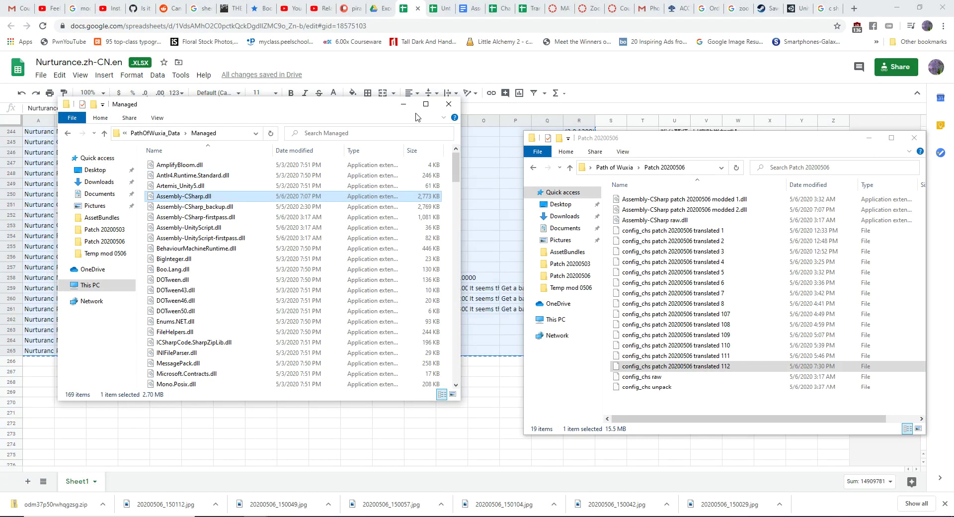
left_click(425, 104)
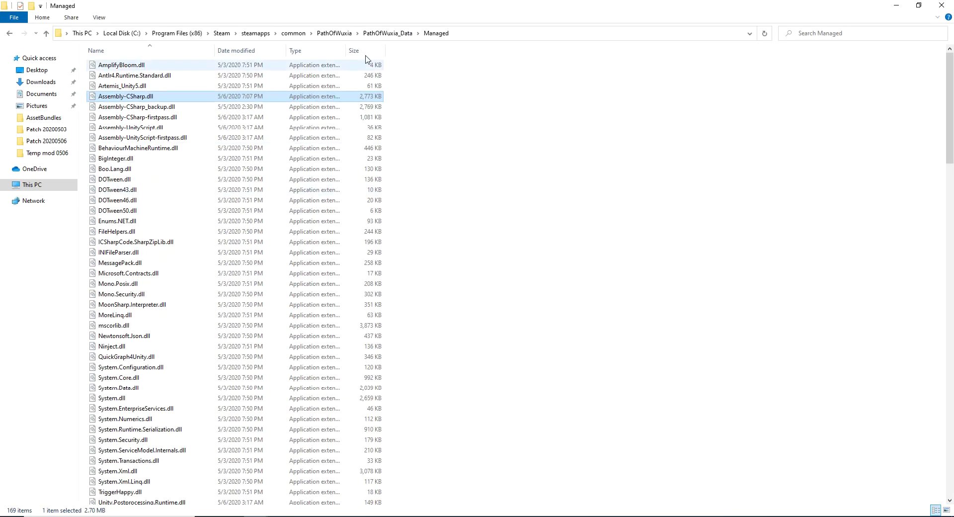
left_click(388, 34)
left_click(343, 33)
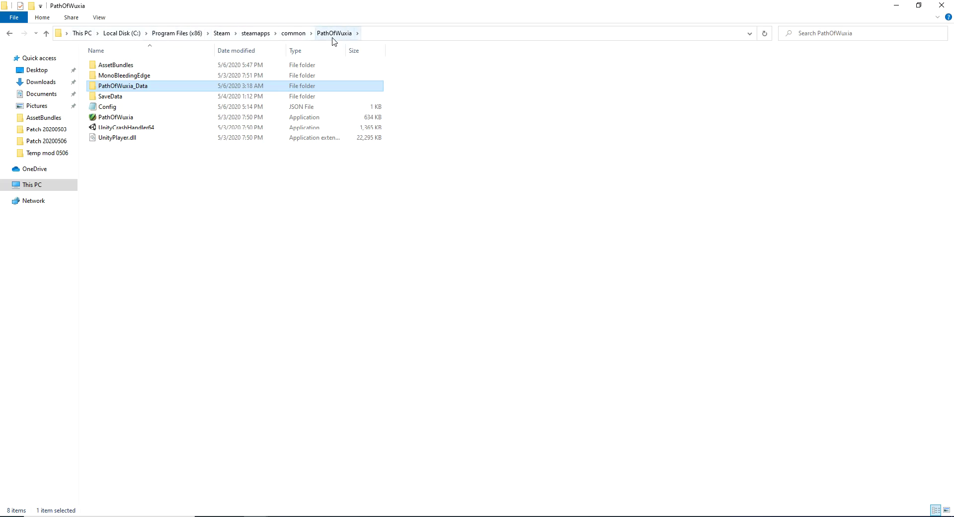
Paste the translated 112 patch file into the AssetBundles folder
double_click(146, 69)
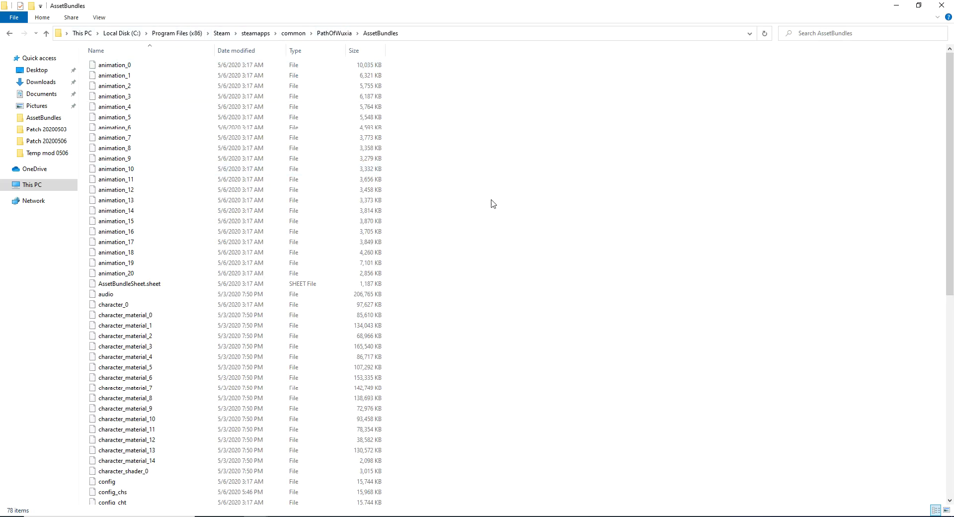
key("ctrl+v")
scroll(427, 274, "down", 4)
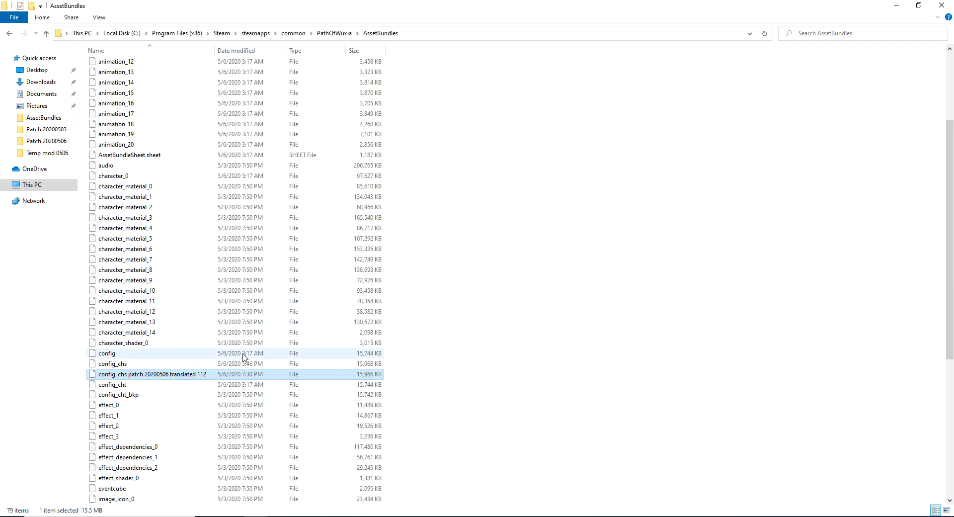
Rename the original config_chs file to config_chs_bkp
left_click(152, 367)
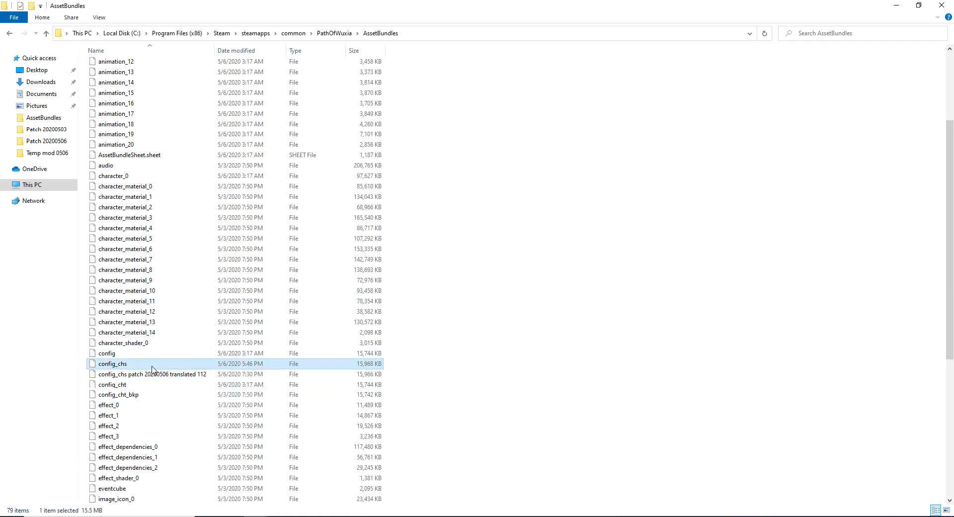
left_click(134, 367)
left_click(134, 366)
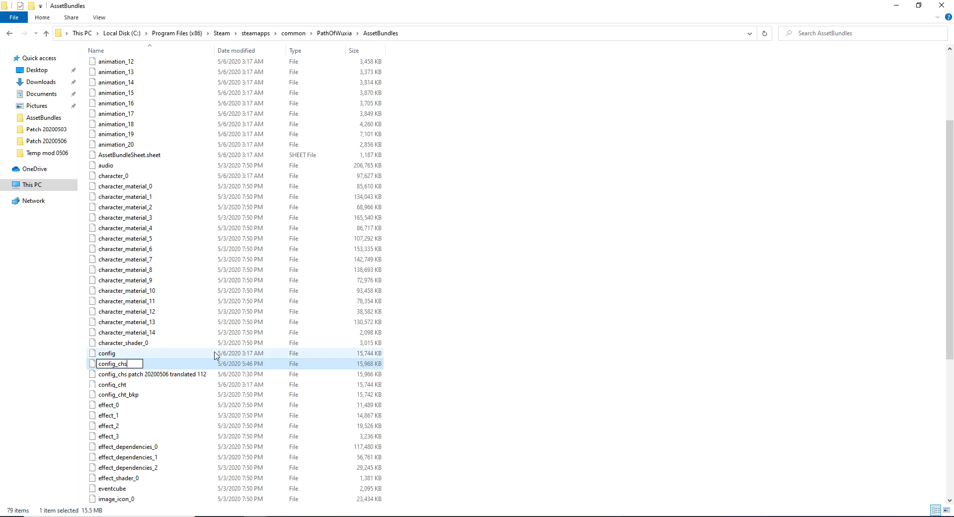
type("_bkp")
key("Return")
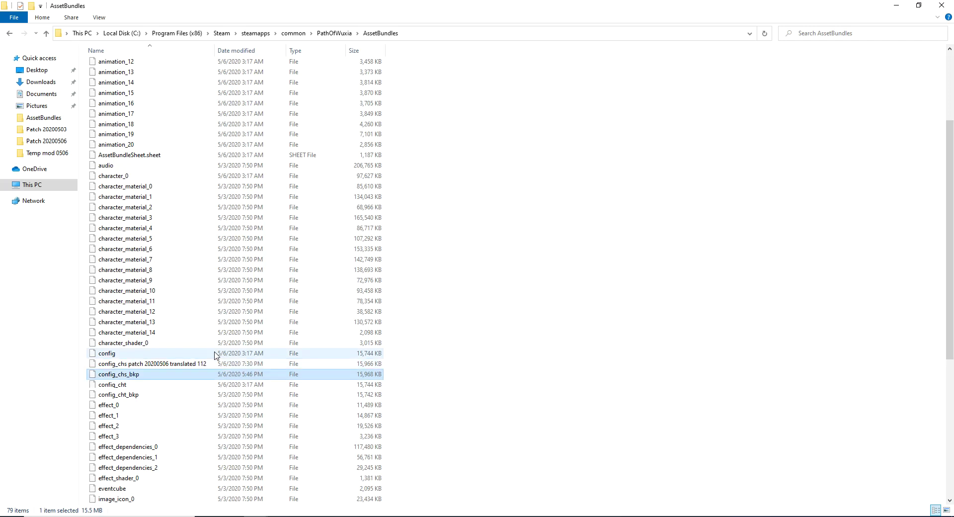
Rename the pasted patch file to config_chs and show the desktop
left_click(182, 368)
left_click(203, 369)
left_click_drag(211, 365, 139, 384)
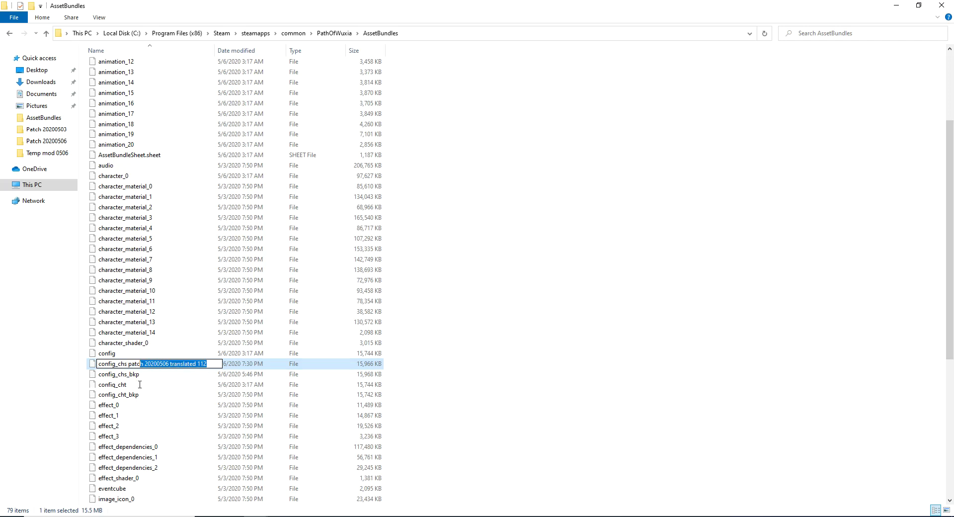
key("BackSpace")
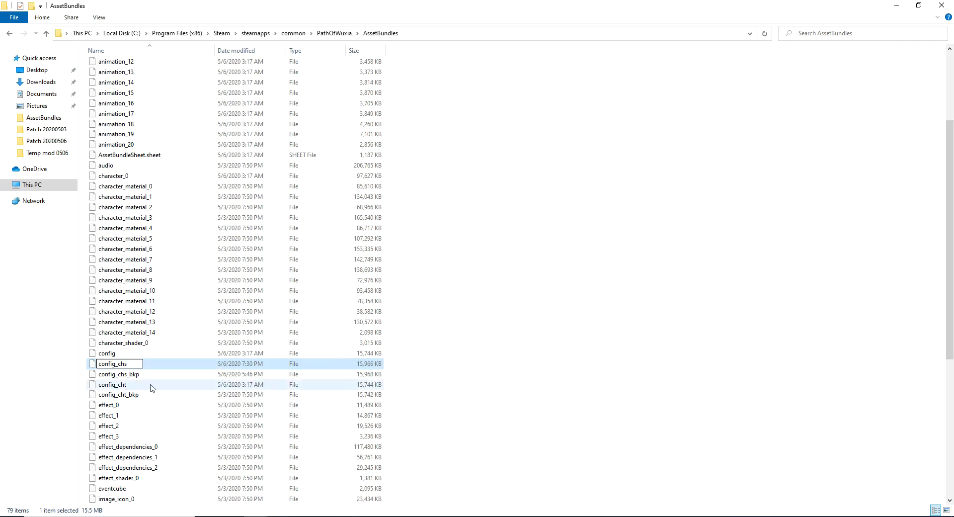
key("Return")
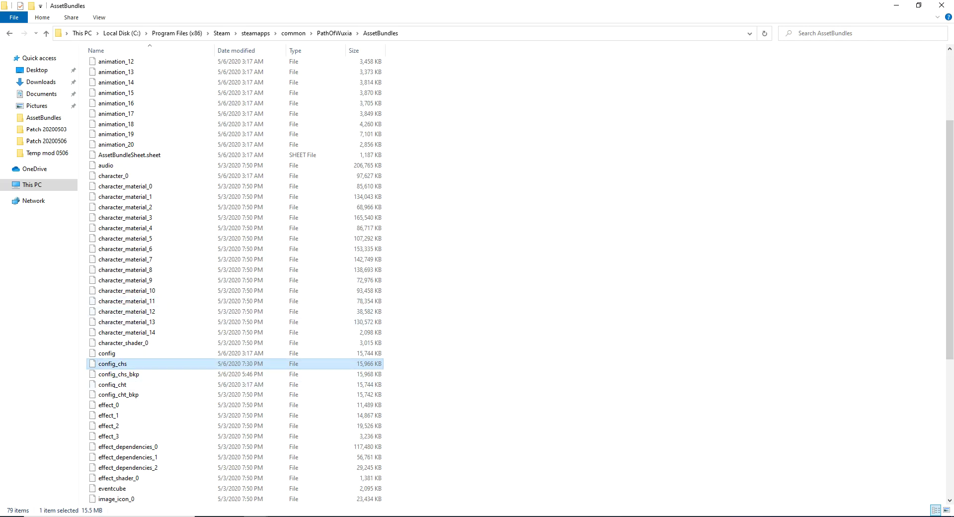
key("super+d")
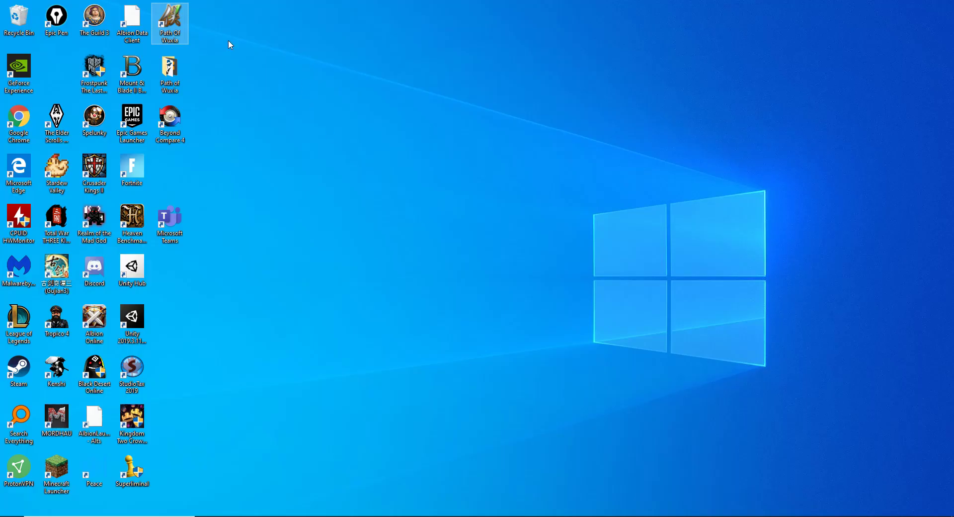
Launch Path of Wuxia from the desktop shortcut and dismiss the early-access letter
double_click(172, 20)
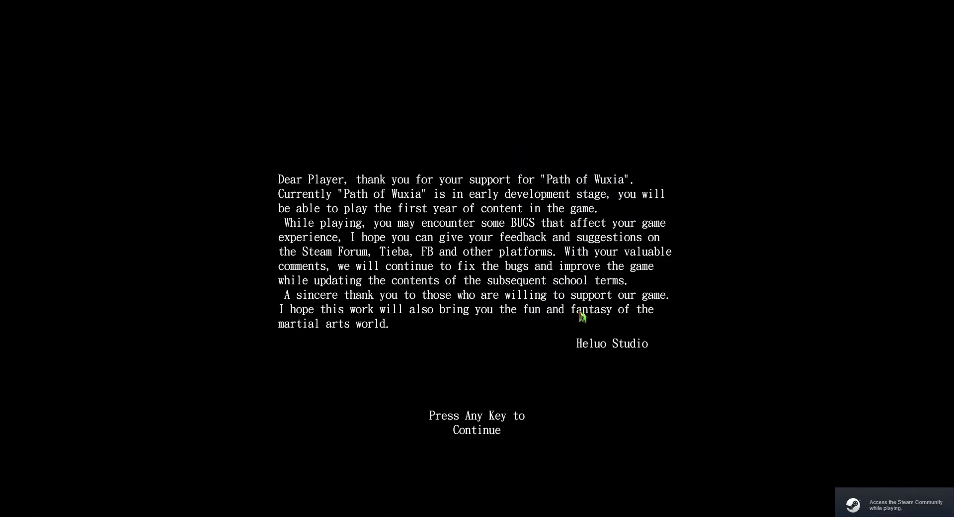
left_click(563, 375)
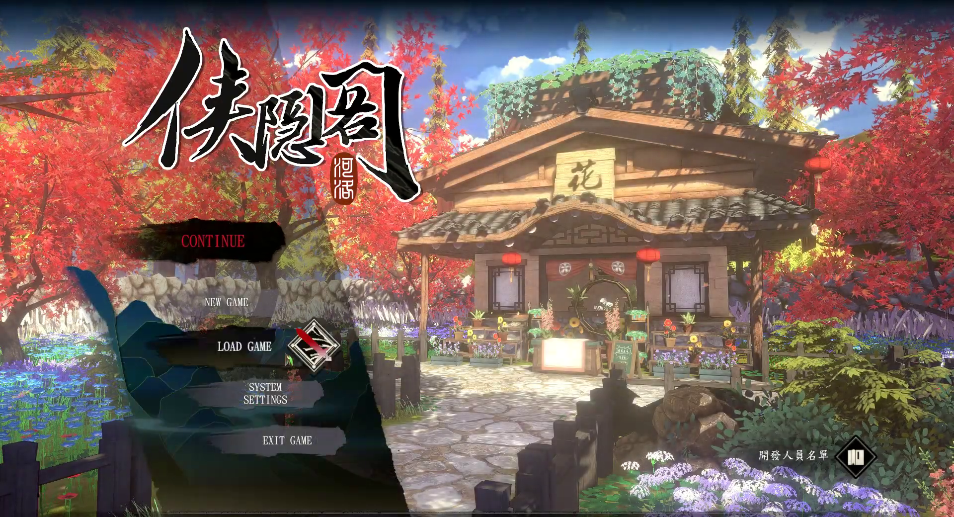
Load a saved game, confirm the stat and Four Arts labels read in English, then leave the game
left_click(305, 346)
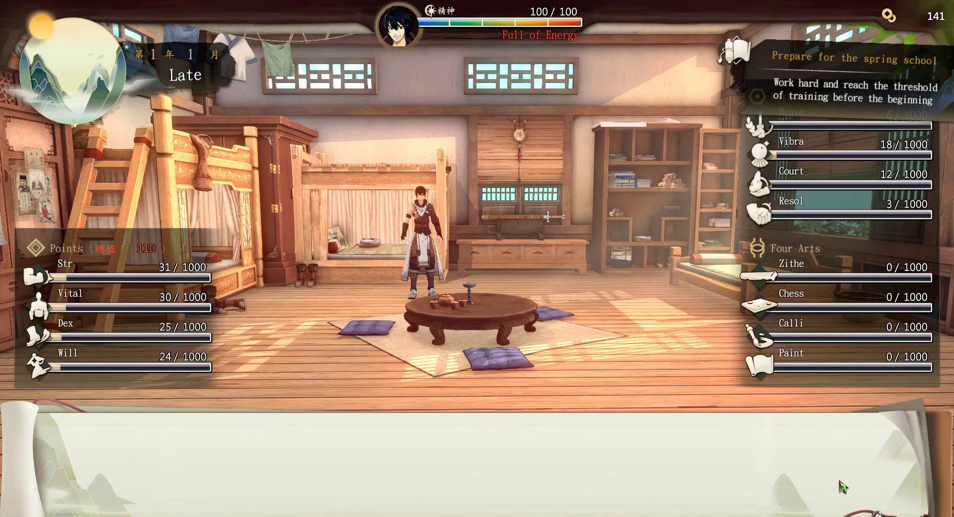
key("alt+Tab")
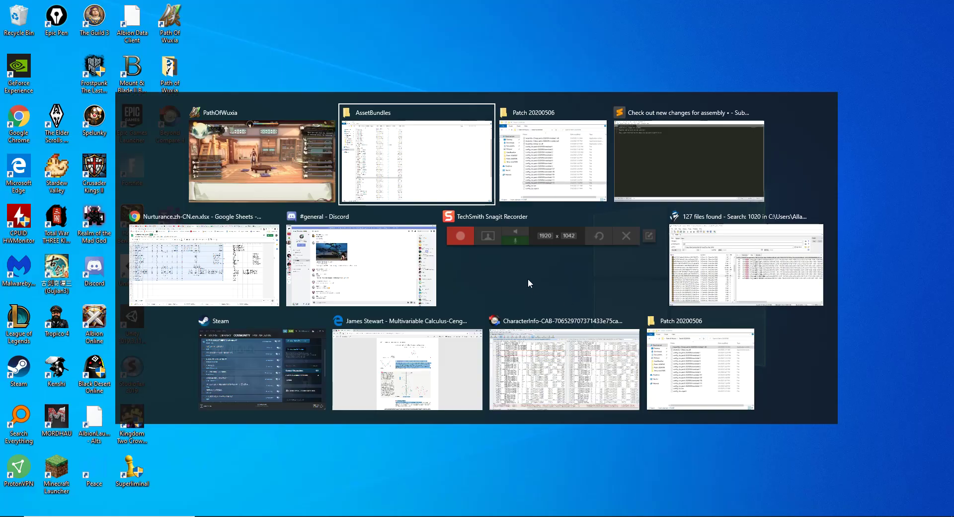